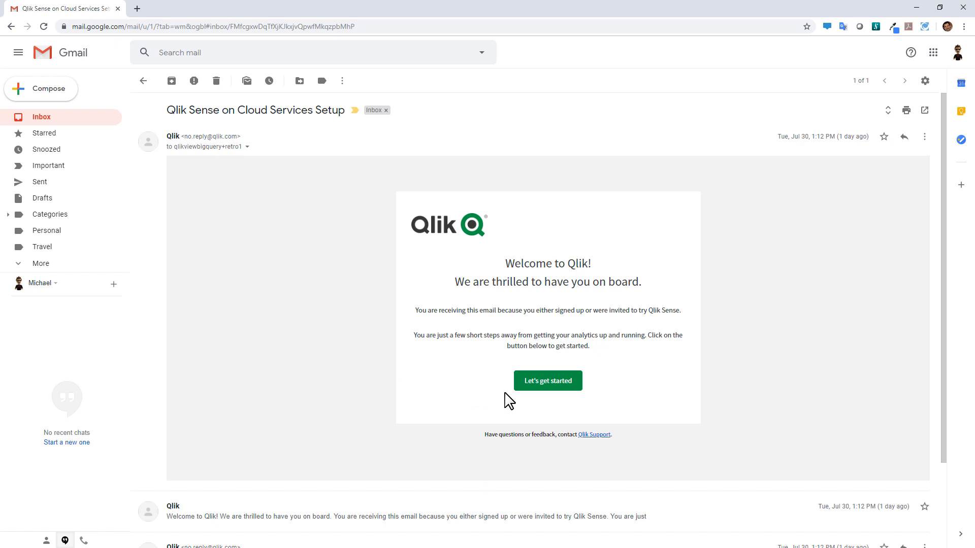
Start the Qlik Sense setup from the welcome email, enter the account password, accept the terms and conditions, and continue
{"action": "left_click", "coordinate": [553, 386]}
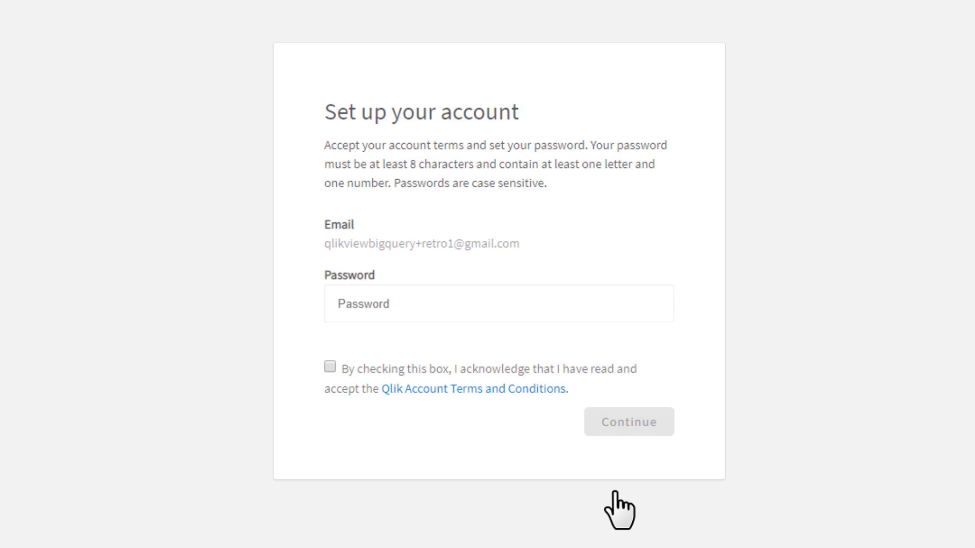
{"action": "left_click", "coordinate": [415, 306]}
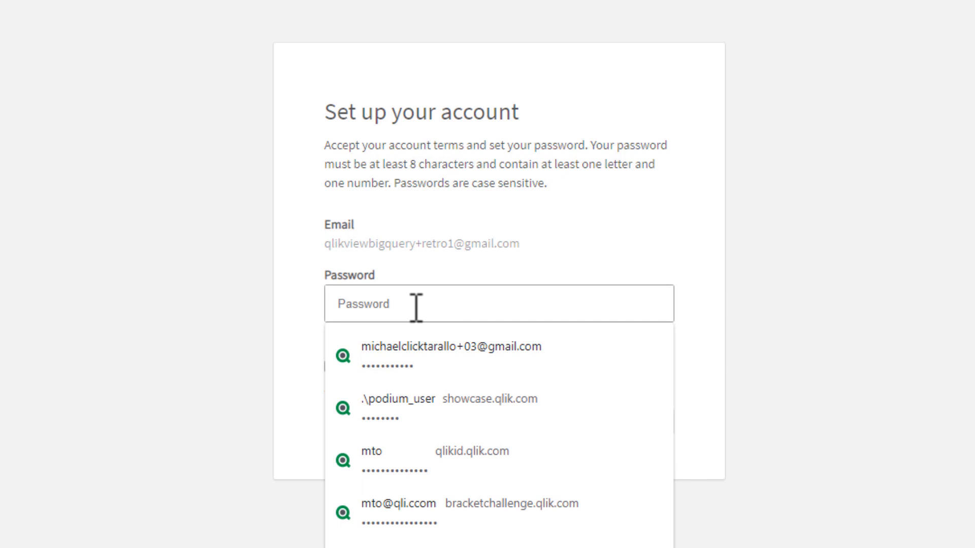
{"action": "type", "text": "••••••••••"}
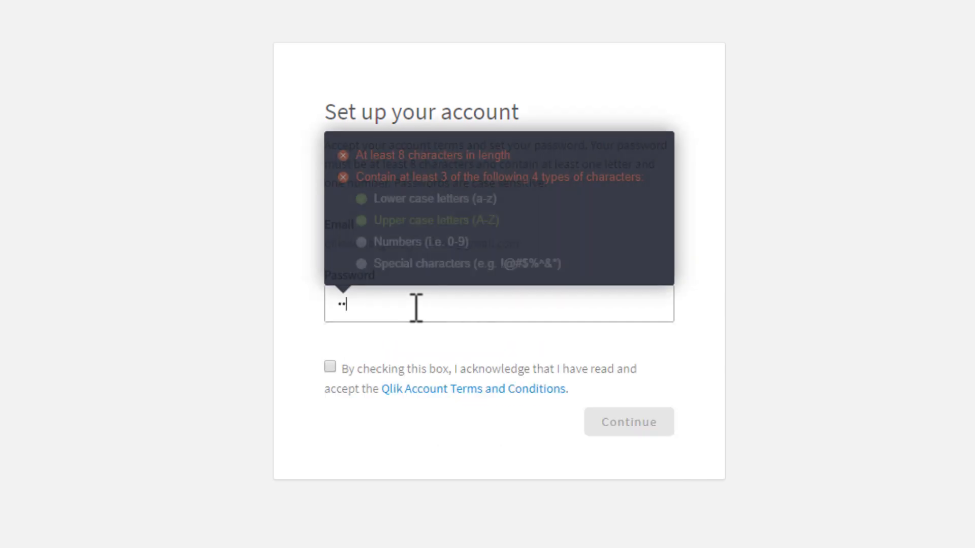
{"action": "type", "text": "•"}
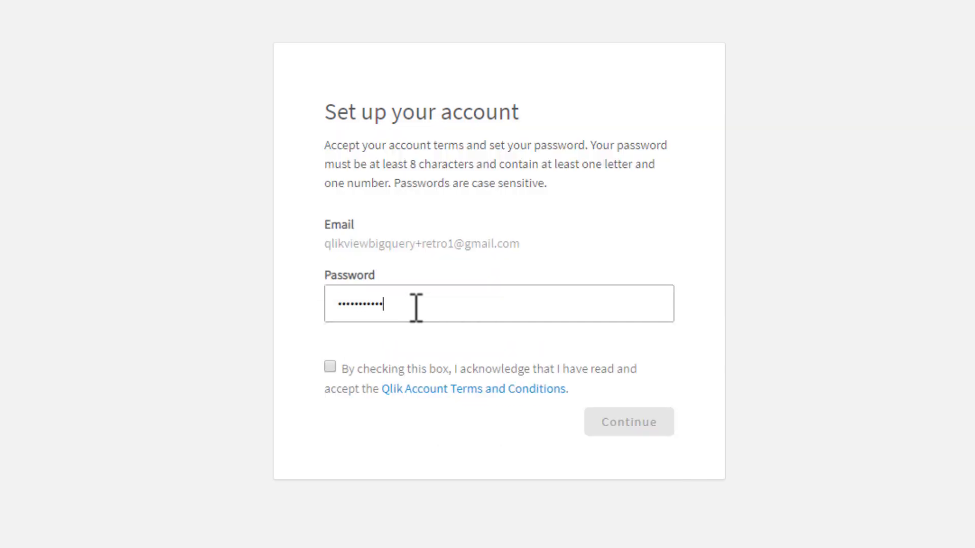
{"action": "left_click", "coordinate": [330, 367]}
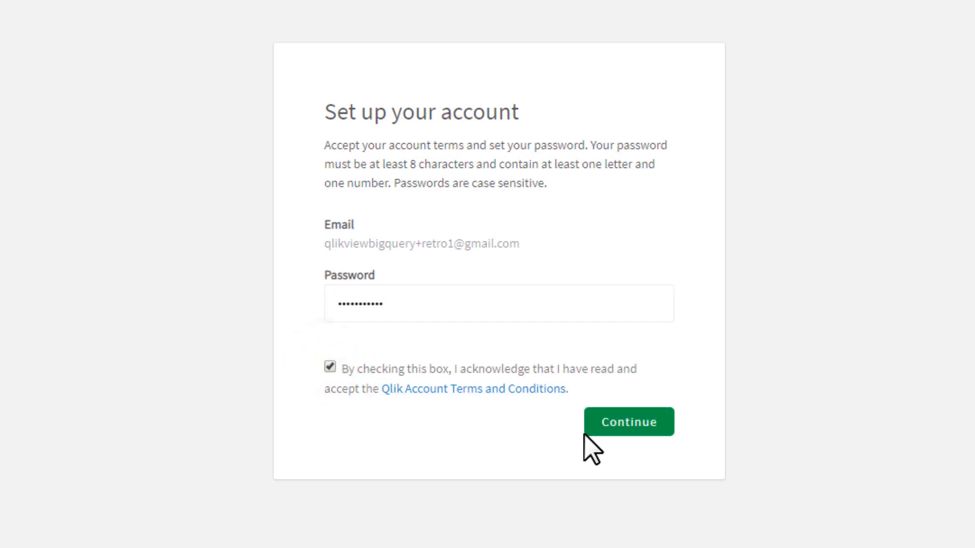
{"action": "left_click", "coordinate": [610, 426]}
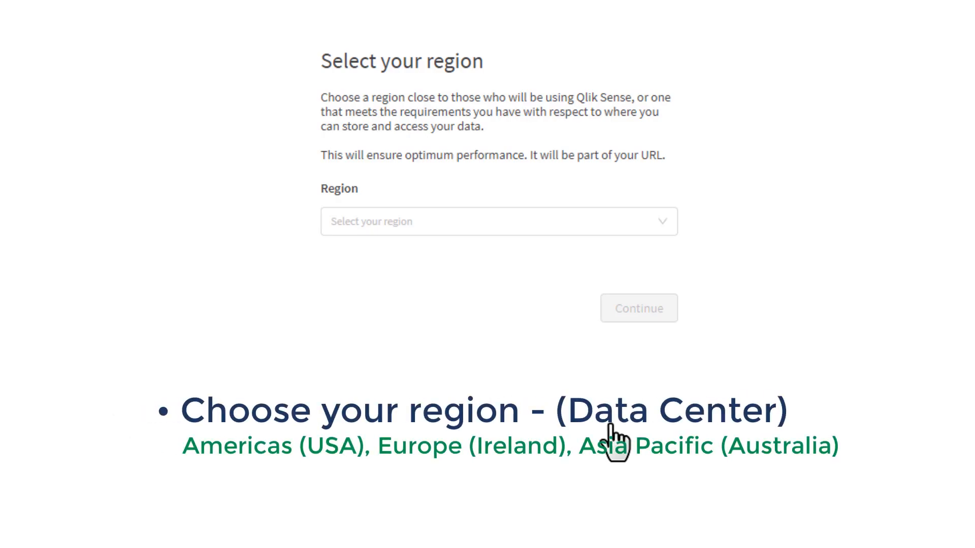
Select Americas (USA) as the tenant's region and continue to the URL setup
{"action": "left_click", "coordinate": [458, 226]}
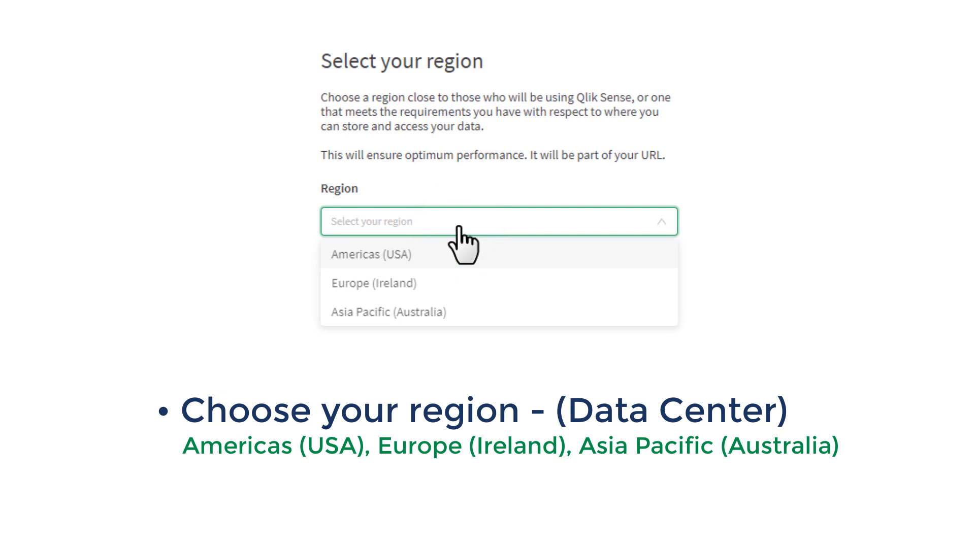
{"action": "left_click", "coordinate": [454, 249]}
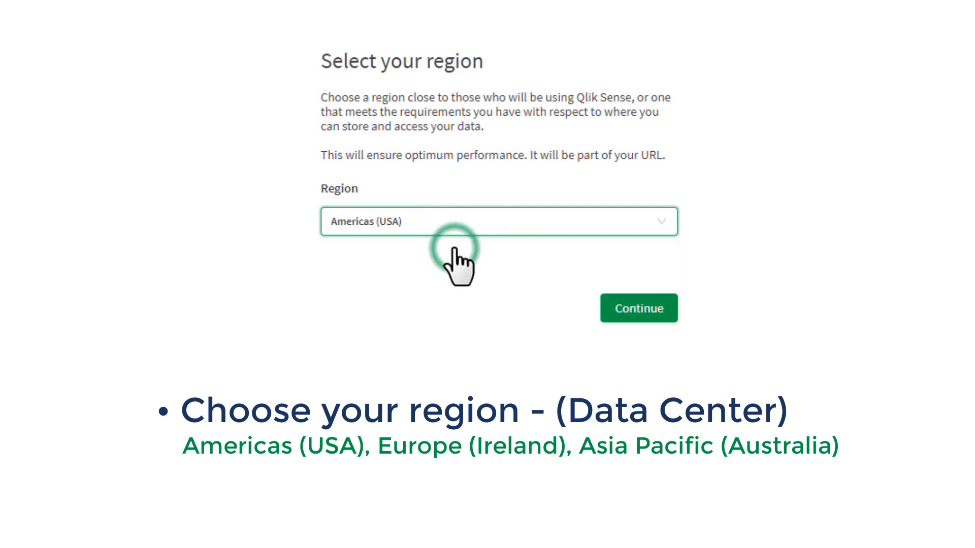
{"action": "left_click", "coordinate": [640, 312]}
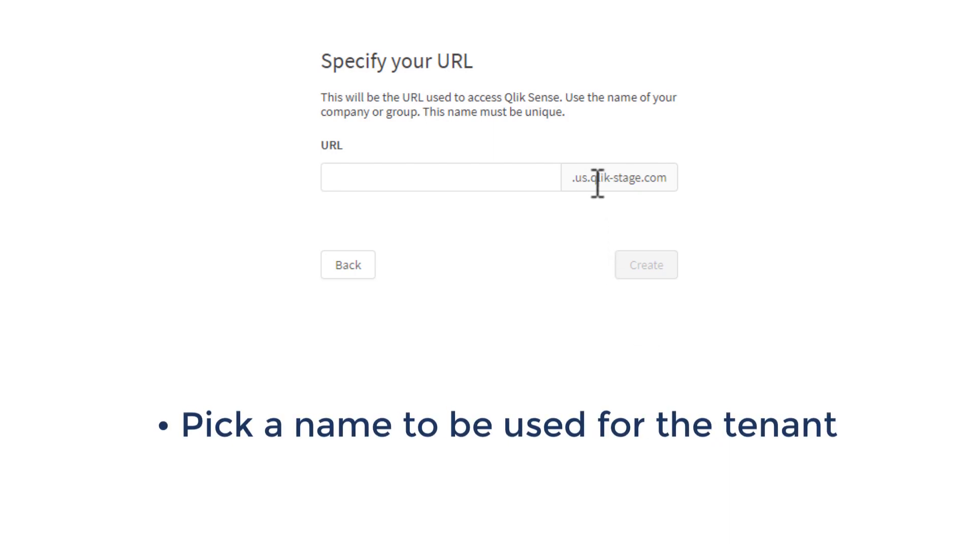
Try qliksretroguy as the name for the tenant URL
{"action": "left_click", "coordinate": [490, 177]}
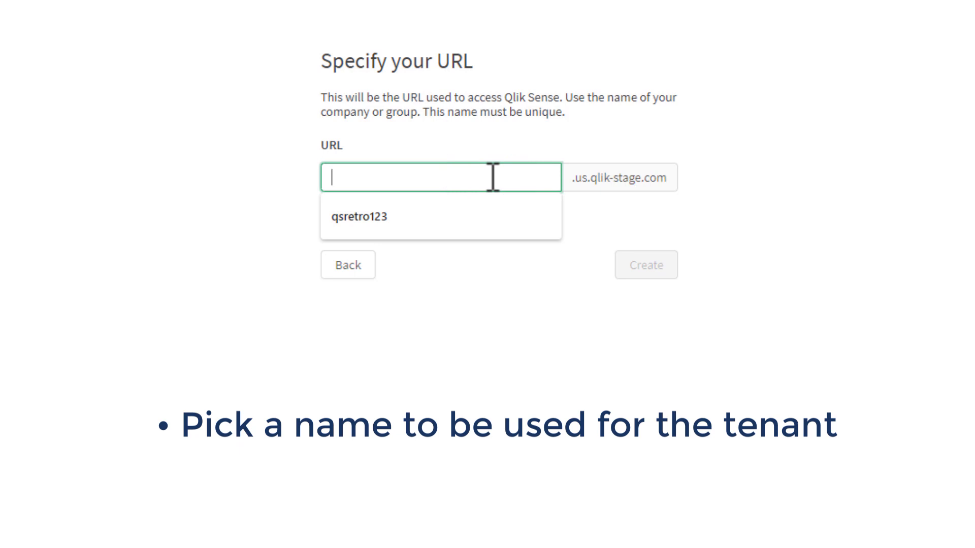
{"action": "type", "text": "qli"}
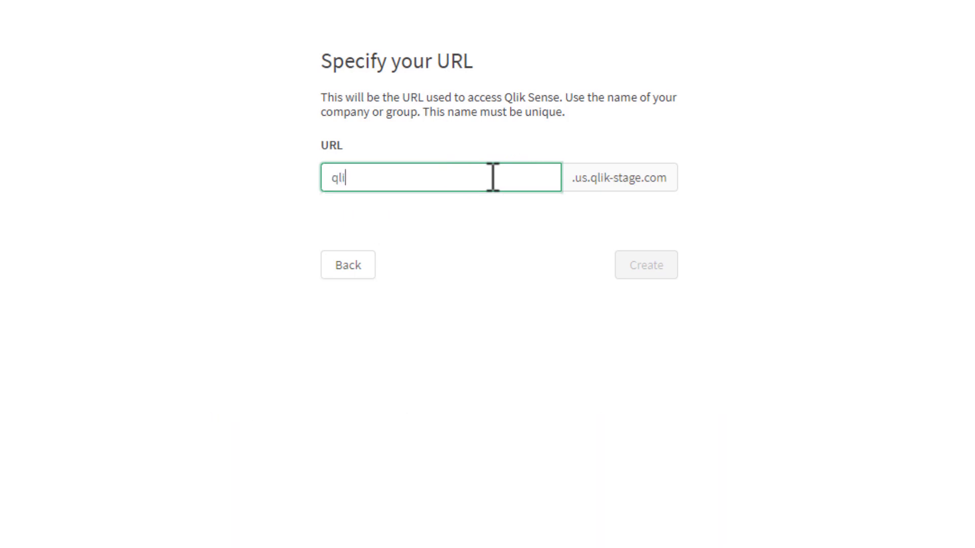
{"action": "type", "text": "ks"}
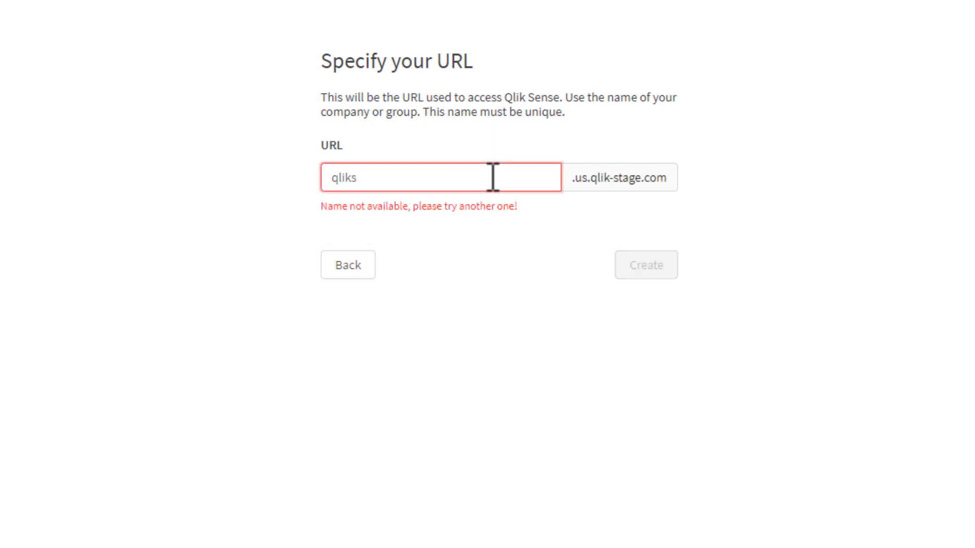
{"action": "type", "text": "retroguy"}
{"action": "left_click", "coordinate": [492, 177]}
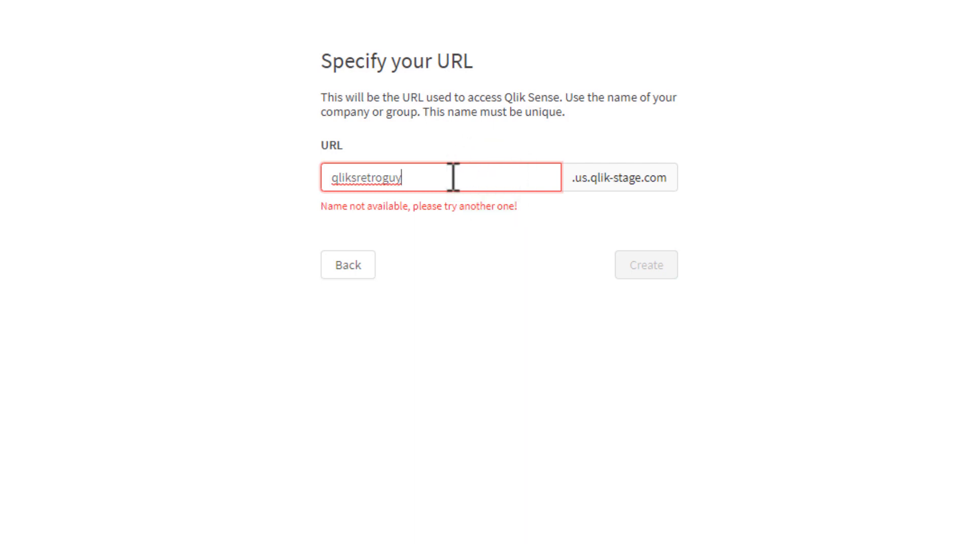
Replace the tenant URL name with retrogameguy and create the tenant
{"action": "left_click_drag", "start_coordinate": [406, 177], "coordinate": [329, 177]}
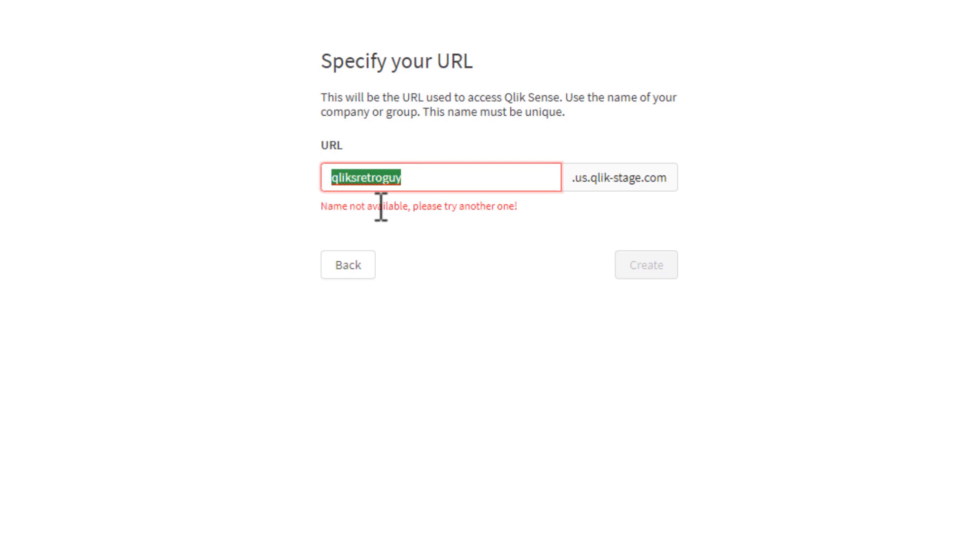
{"action": "key", "text": "BackSpace"}
{"action": "type", "text": "retrogameguy"}
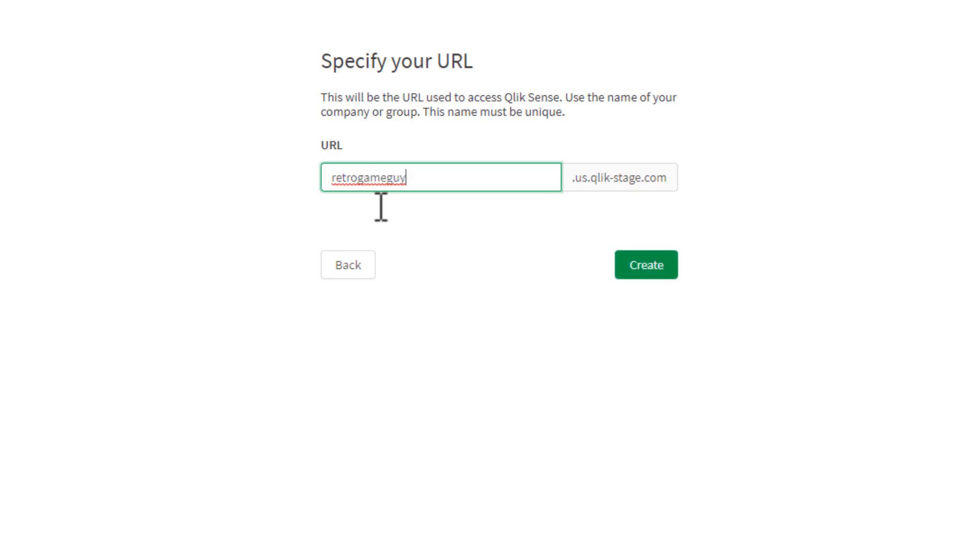
{"action": "left_click", "coordinate": [645, 267]}
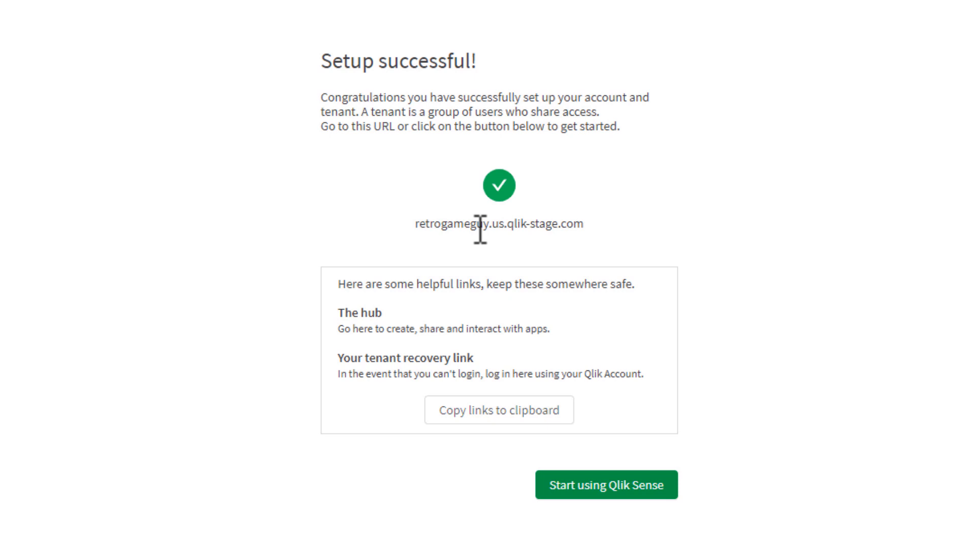
Copy the hub and tenant recovery links, paste them into an empty Notepad document, and move that window out of the way
{"action": "left_click", "coordinate": [474, 417]}
{"action": "left_click", "coordinate": [326, 226]}
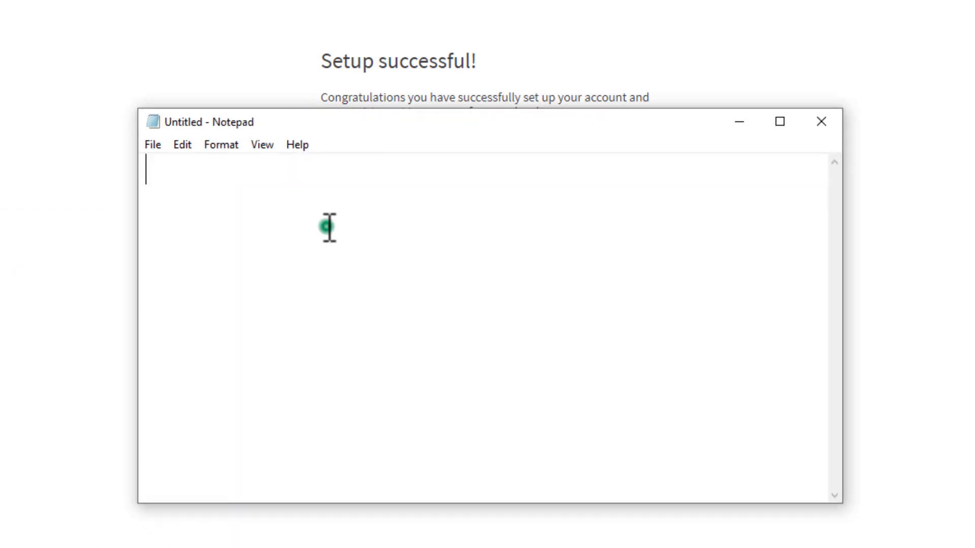
{"action": "key", "text": "ctrl+v"}
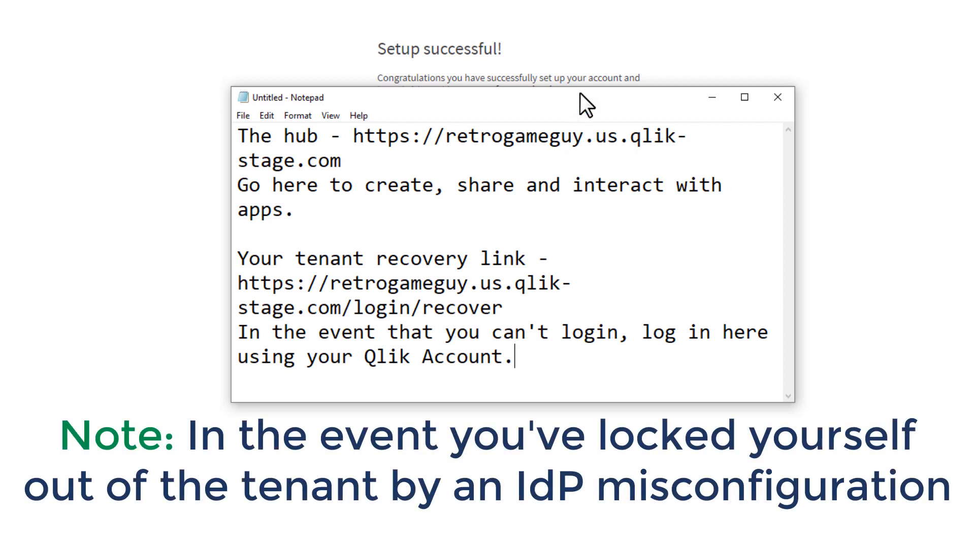
{"action": "left_click_drag", "start_coordinate": [587, 102], "coordinate": [0, 112]}
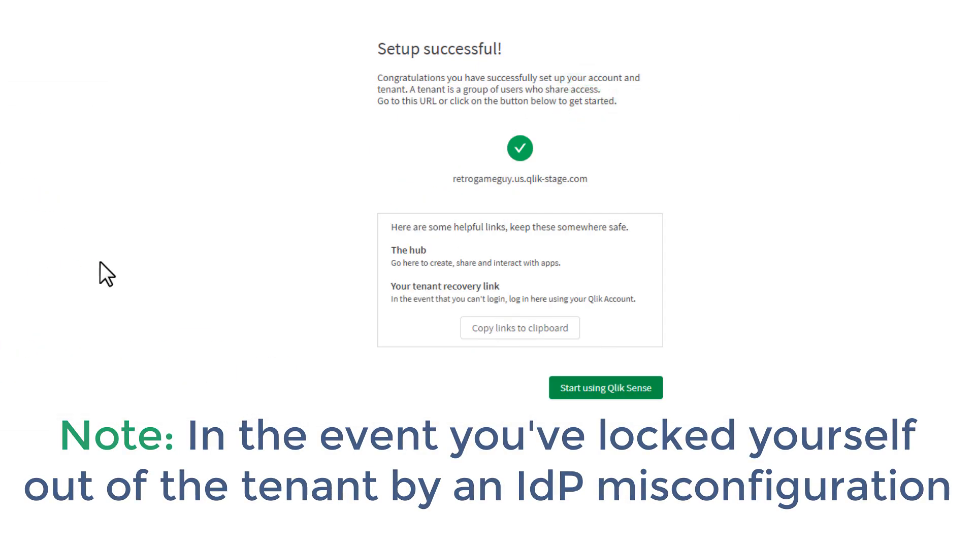
Start using Qlik Sense and begin a new identity provider configuration in the Management console
{"action": "left_click", "coordinate": [593, 399]}
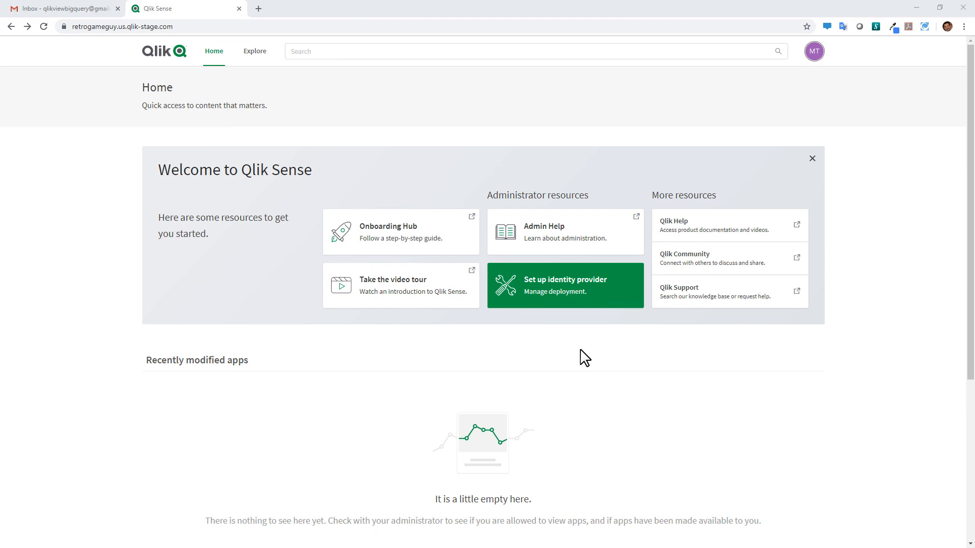
{"action": "left_click", "coordinate": [569, 304]}
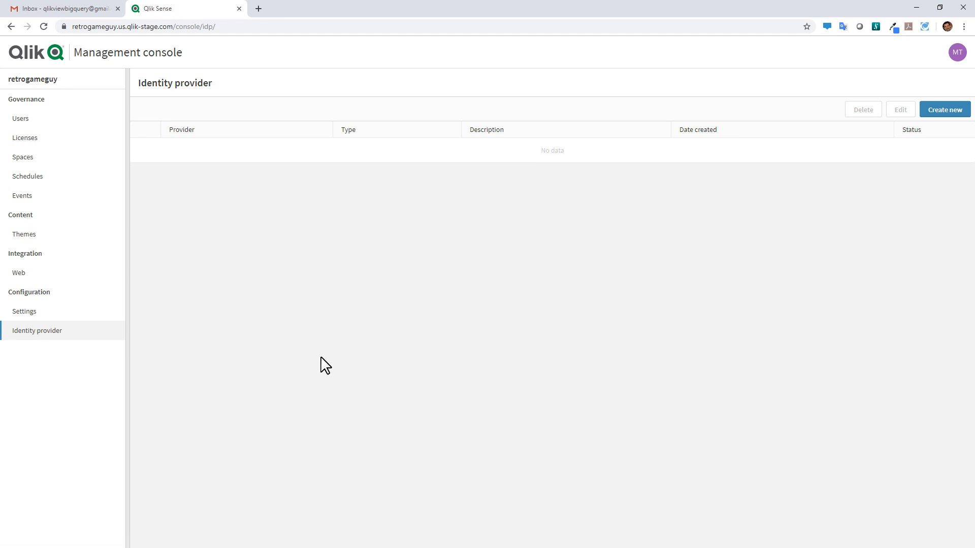
{"action": "left_click", "coordinate": [939, 110]}
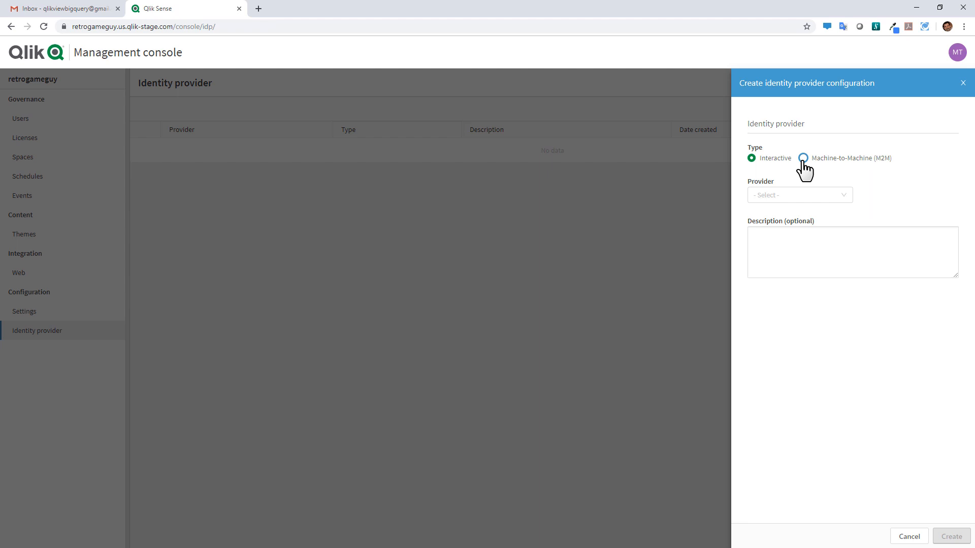
Set the identity provider to okta and enter the description "Okta config"
{"action": "left_click", "coordinate": [800, 195]}
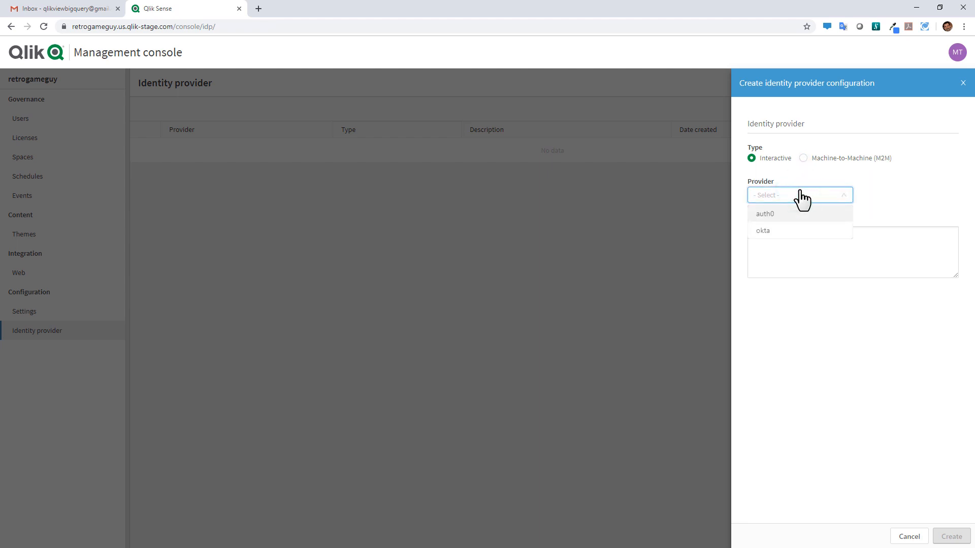
{"action": "left_click", "coordinate": [788, 235]}
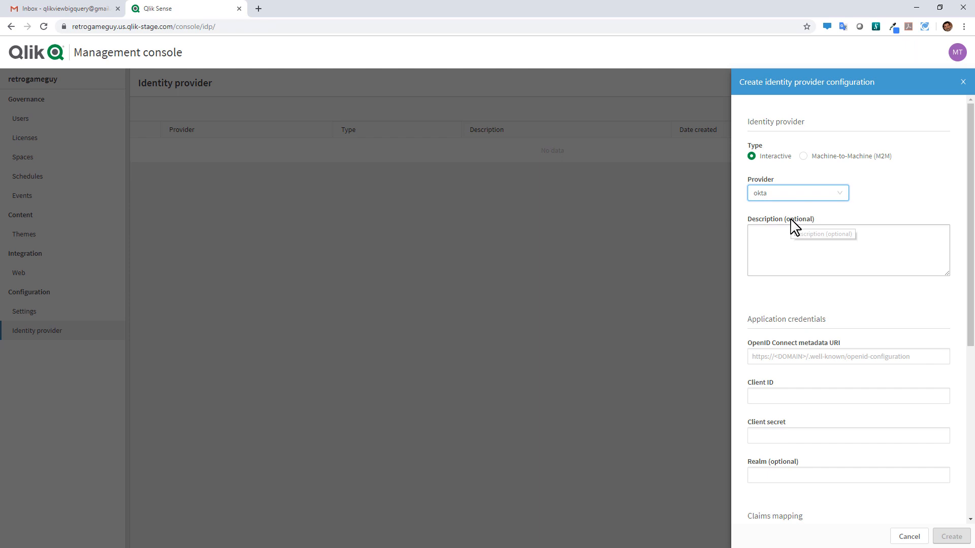
{"action": "left_click", "coordinate": [779, 246]}
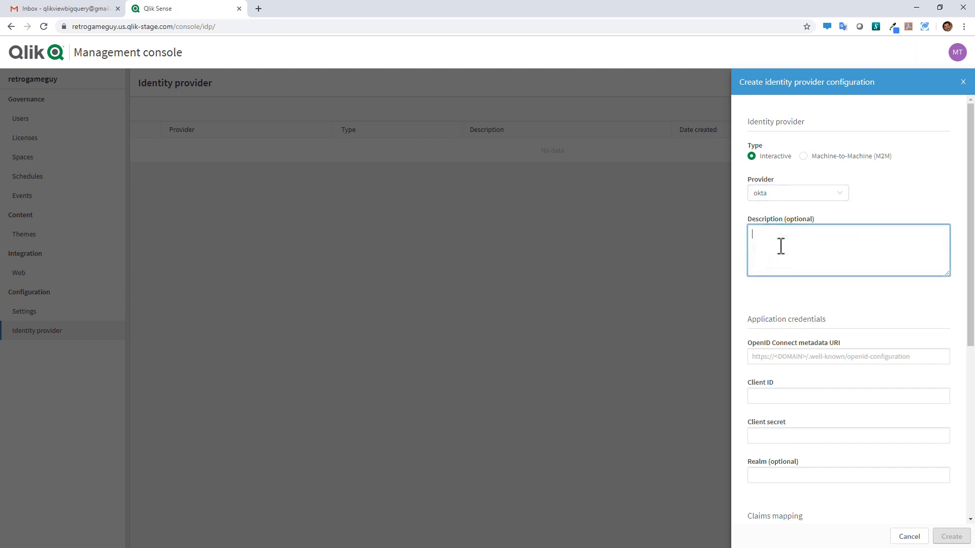
{"action": "type", "text": "Okta config"}
{"action": "scroll", "coordinate": [820, 315], "scroll_direction": "down", "scroll_amount": 1}
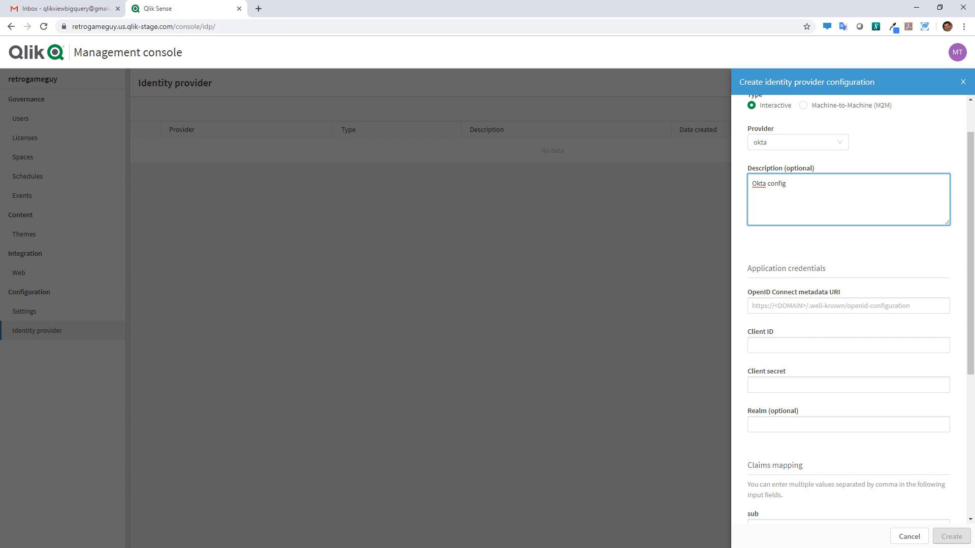
{"action": "key", "text": "alt+Tab"}
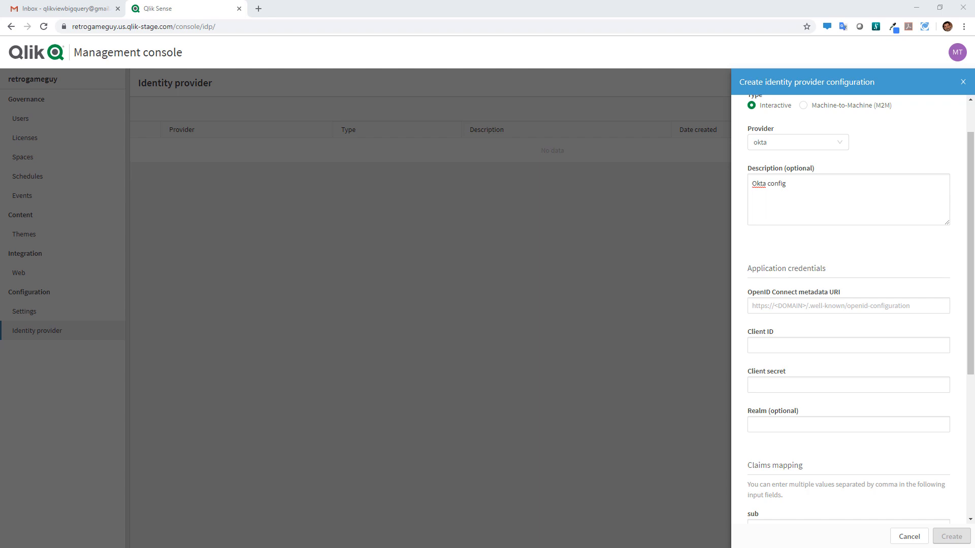
{"action": "left_click", "coordinate": [258, 8]}
{"action": "left_click", "coordinate": [255, 22]}
{"action": "key", "text": "ctrl+v"}
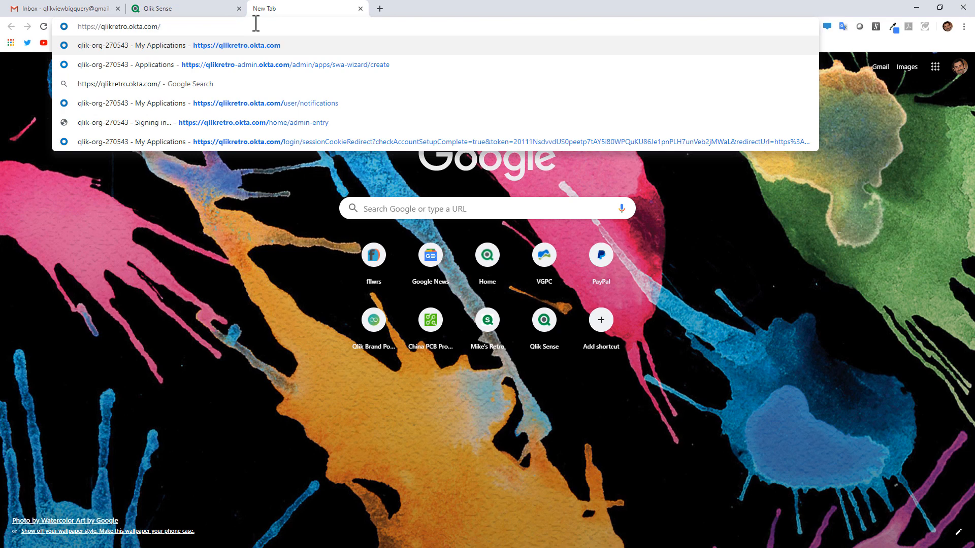
{"action": "key", "text": "Return"}
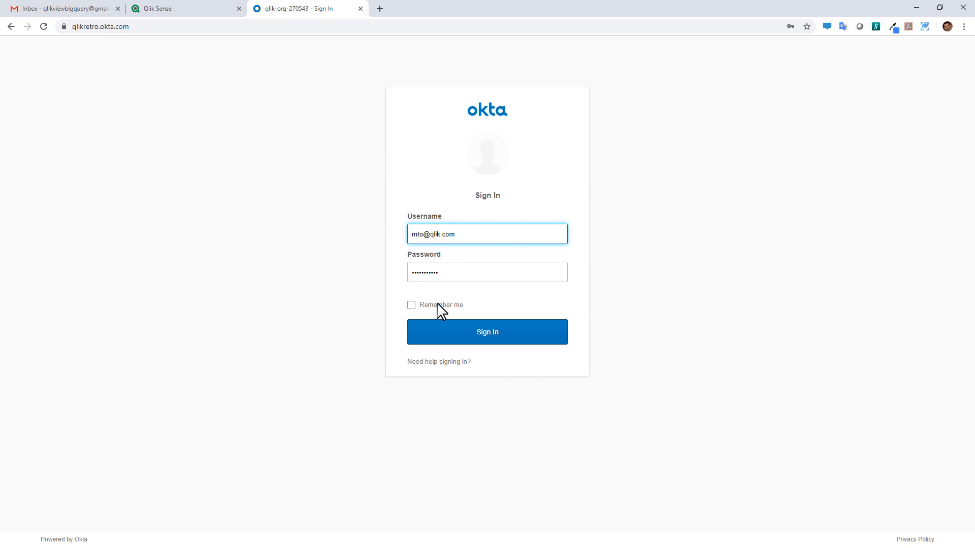
{"action": "left_click", "coordinate": [496, 334]}
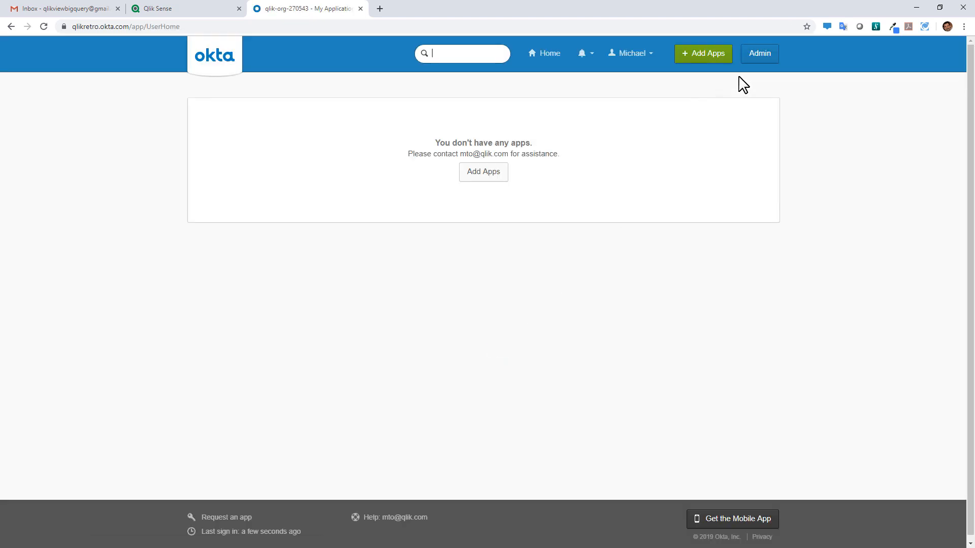
Open the general settings of the Qlik Sense Enterprise for Retro Game Guy application in the Okta admin area
{"action": "left_click", "coordinate": [772, 55]}
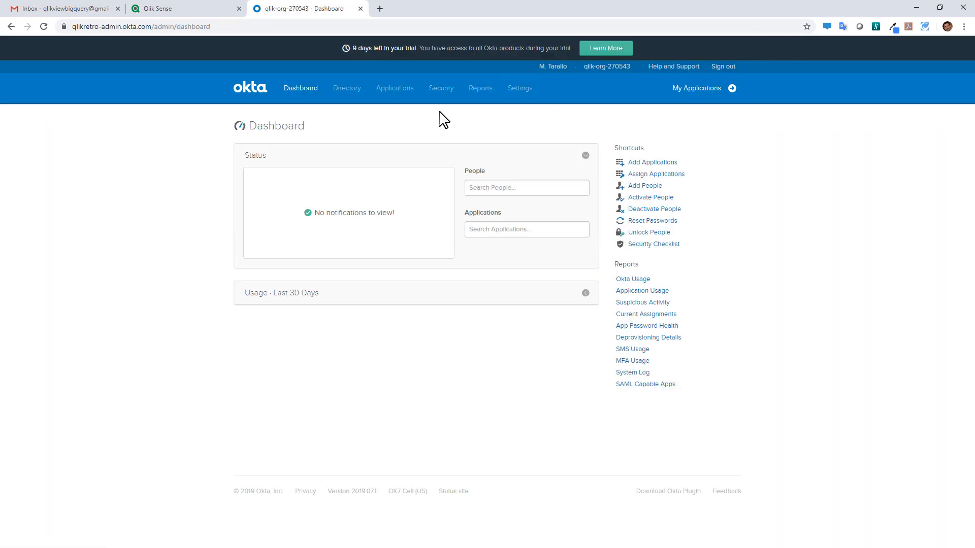
{"action": "left_click", "coordinate": [401, 87]}
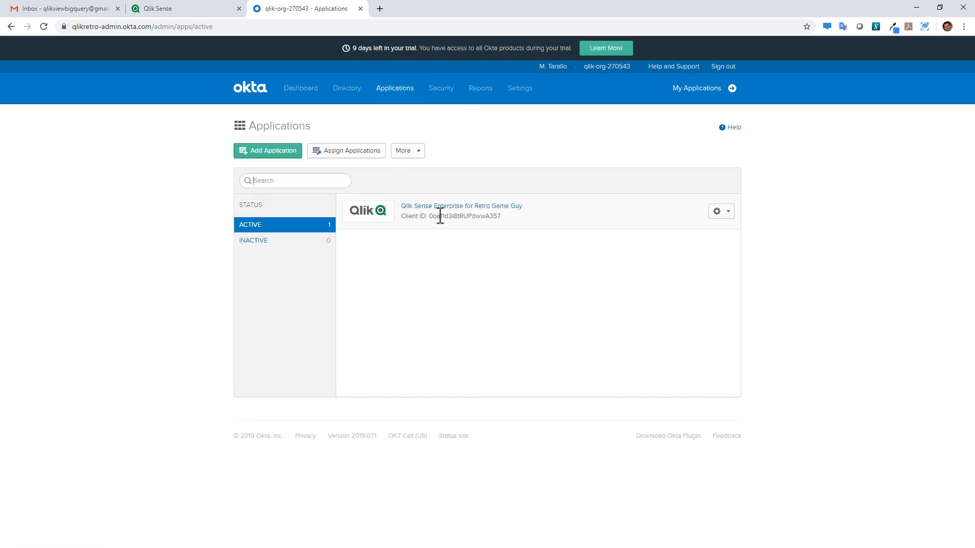
{"action": "left_click", "coordinate": [441, 207]}
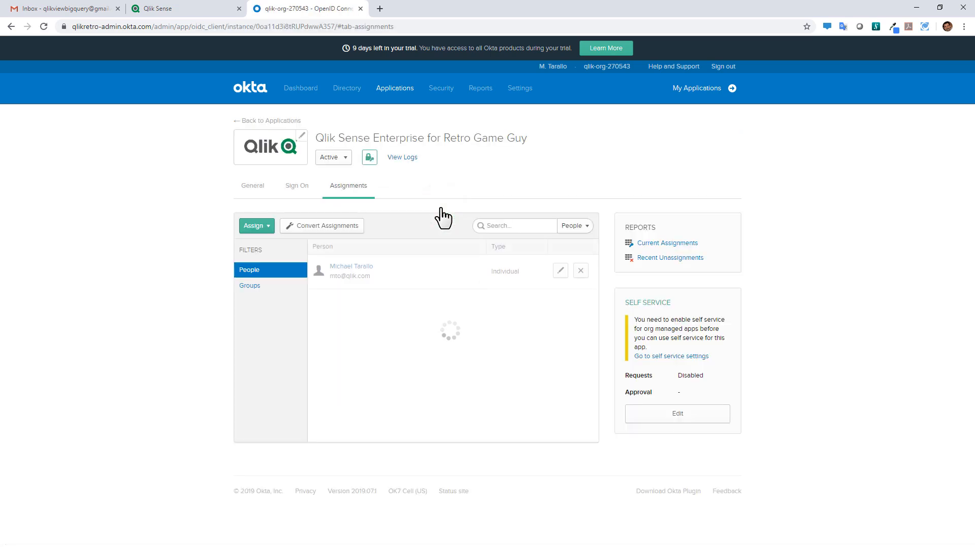
{"action": "left_click", "coordinate": [254, 189]}
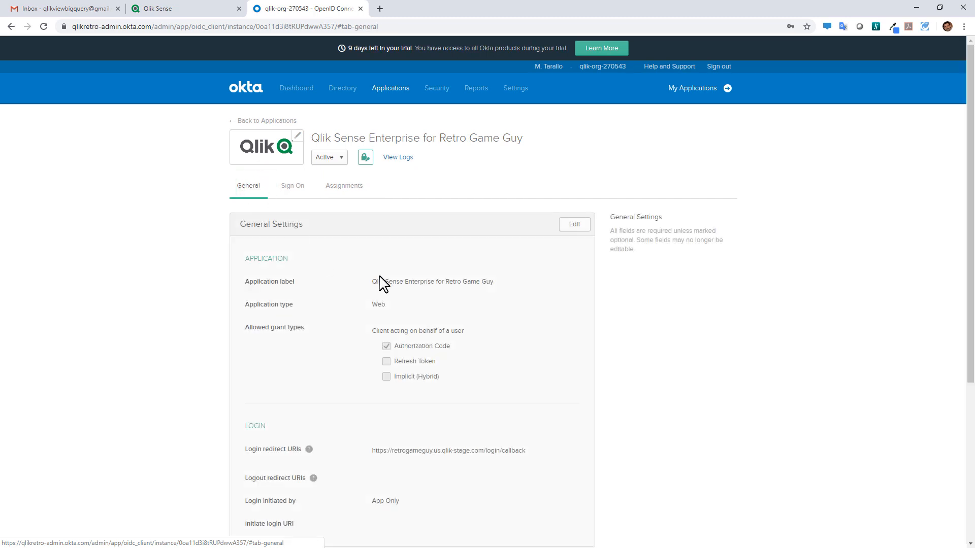
{"action": "scroll", "coordinate": [363, 293], "scroll_direction": "down", "scroll_amount": 2}
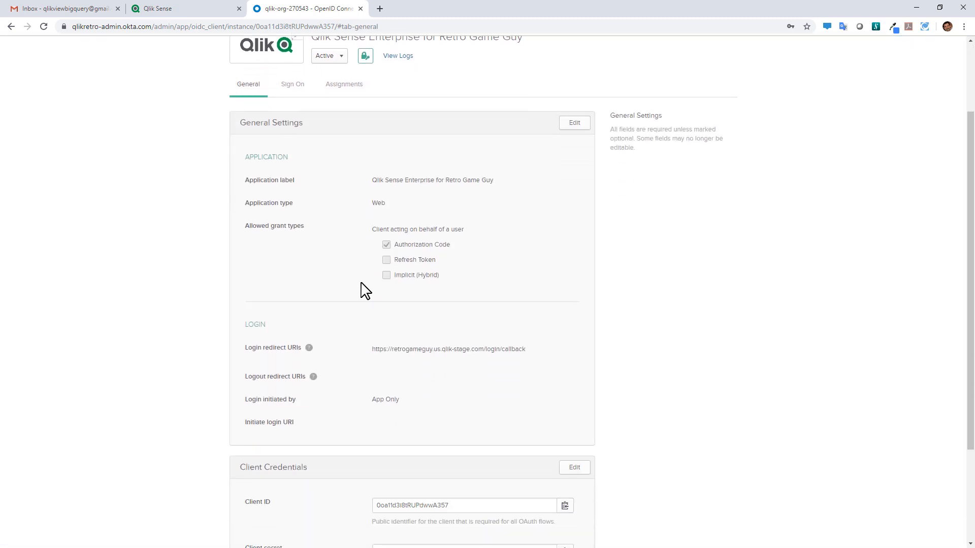
Review the Okta application's allowed grant types, login redirect URIs and client credentials
{"action": "scroll", "coordinate": [364, 291], "scroll_direction": "down", "scroll_amount": 1}
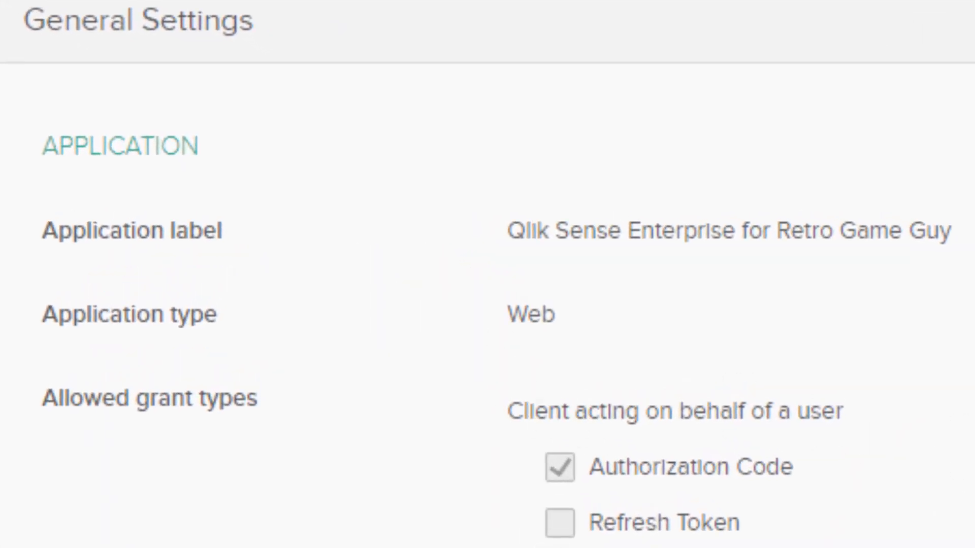
{"action": "scroll", "coordinate": [842, 80], "scroll_direction": "down", "scroll_amount": 3}
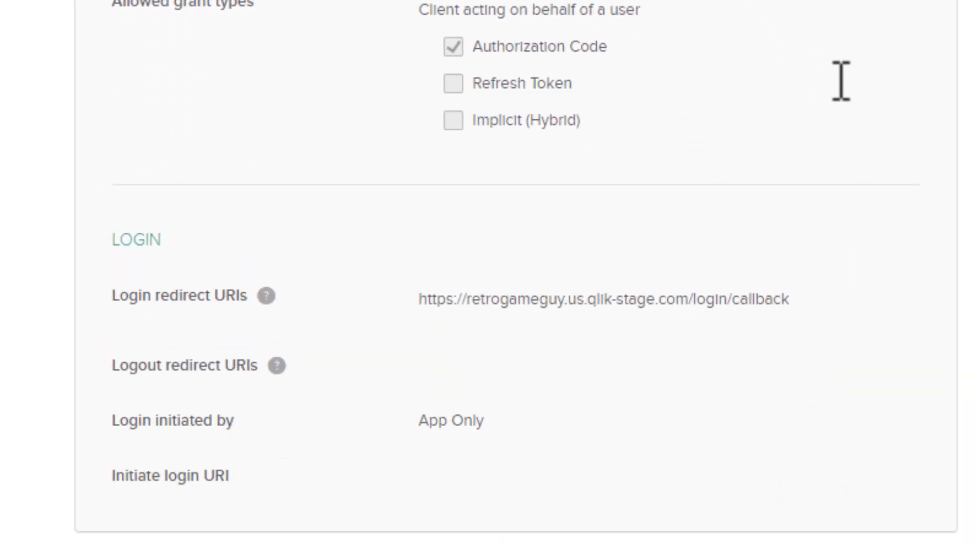
{"action": "scroll", "coordinate": [749, 228], "scroll_direction": "down", "scroll_amount": 1}
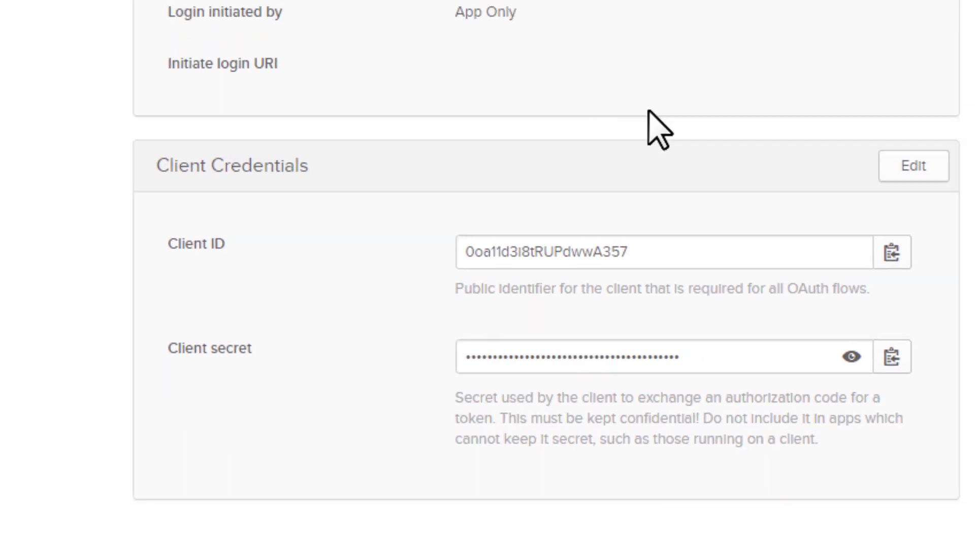
{"action": "scroll", "coordinate": [511, 292], "scroll_direction": "up", "scroll_amount": 10}
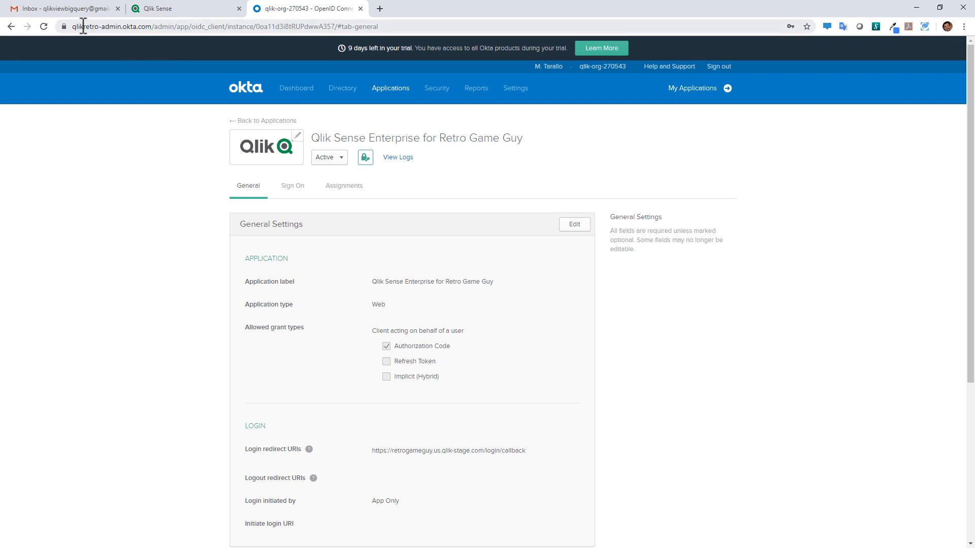
{"action": "left_click_drag", "start_coordinate": [75, 28], "coordinate": [152, 32]}
{"action": "key", "text": "ctrl+c"}
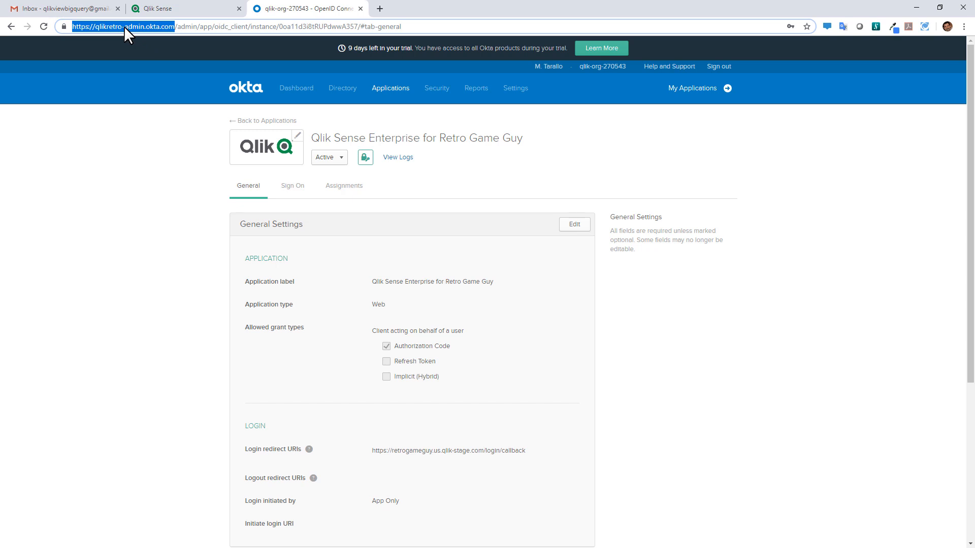
{"action": "left_click", "coordinate": [154, 8]}
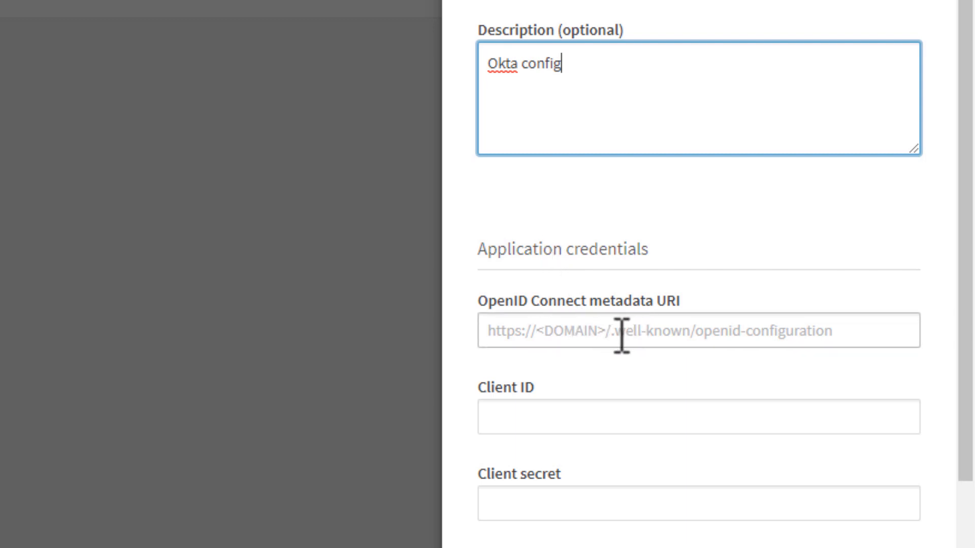
{"action": "left_click", "coordinate": [676, 331]}
{"action": "key", "text": "ctrl+v"}
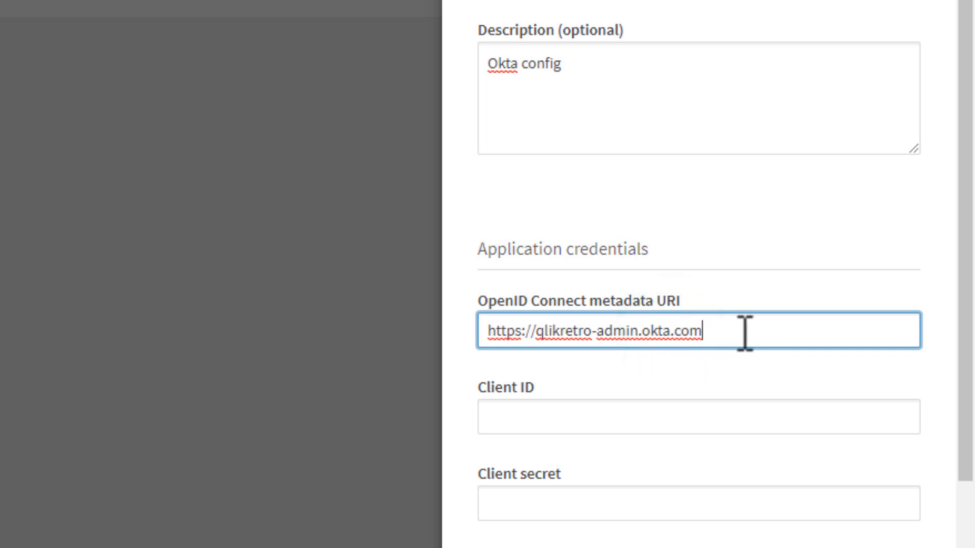
{"action": "left_click_drag", "start_coordinate": [727, 331], "coordinate": [327, 341]}
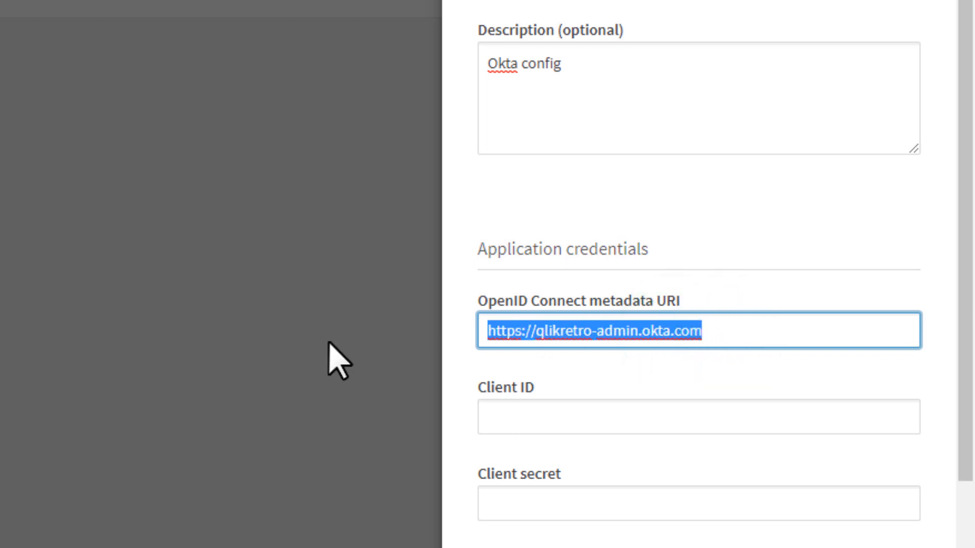
{"action": "key", "text": "BackSpace"}
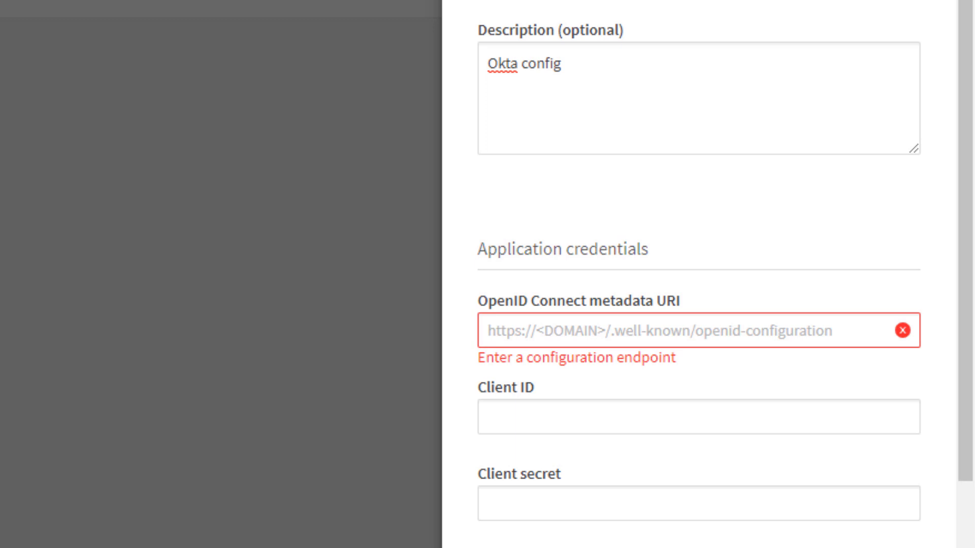
{"action": "left_click", "coordinate": [508, 331]}
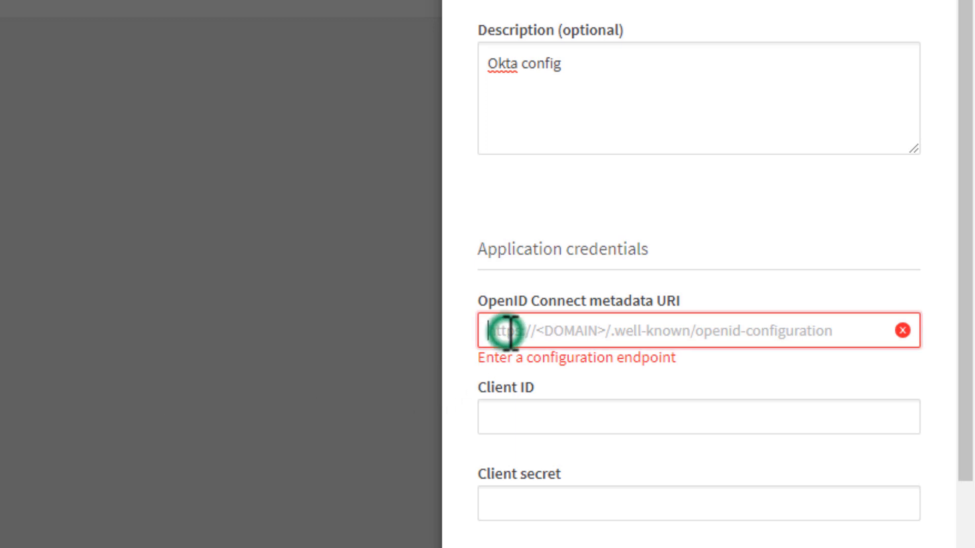
{"action": "type", "text": "https://qlikretro.okta.com/.well-known/openid-configuration"}
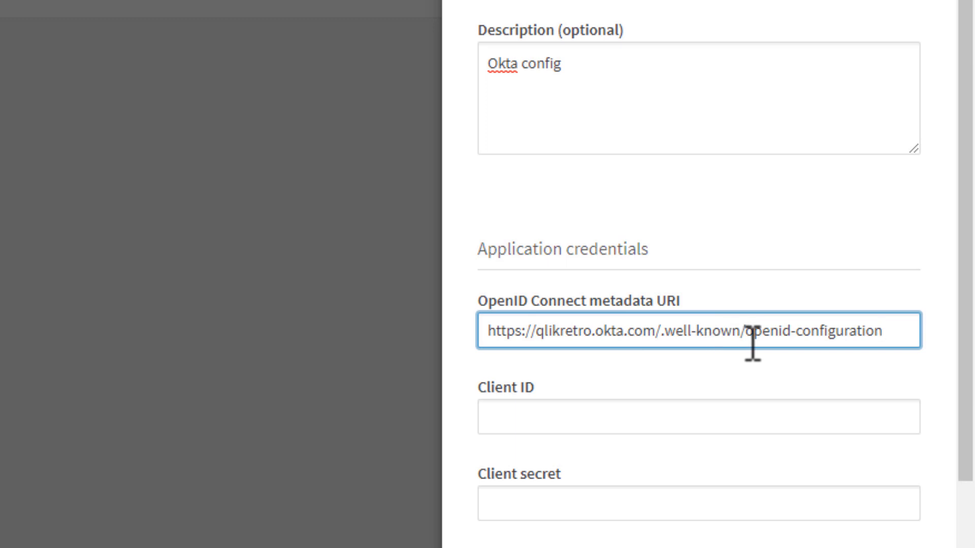
Copy the client ID from the application's client credentials in Okta into the Client ID of the Qlik Sense identity provider configuration
{"action": "left_click", "coordinate": [651, 403]}
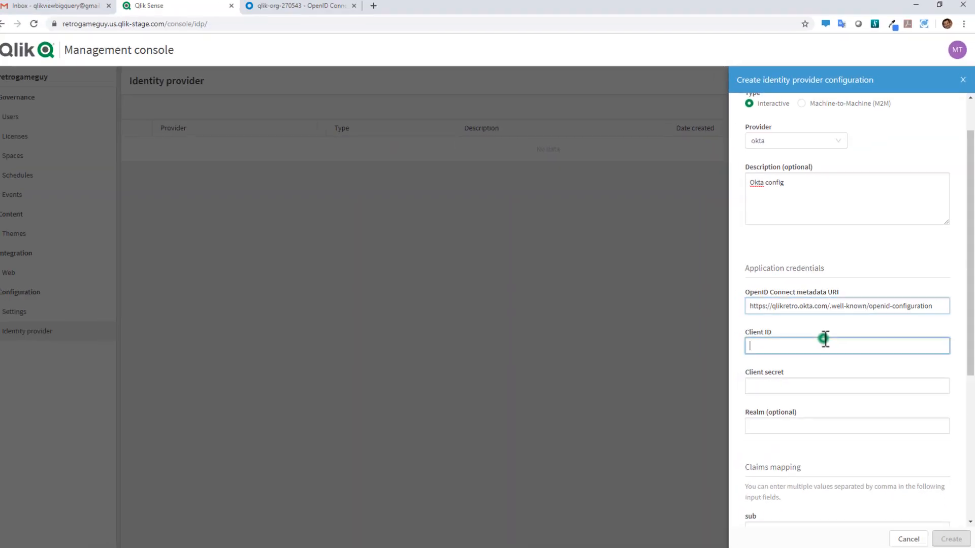
{"action": "left_click", "coordinate": [294, 4]}
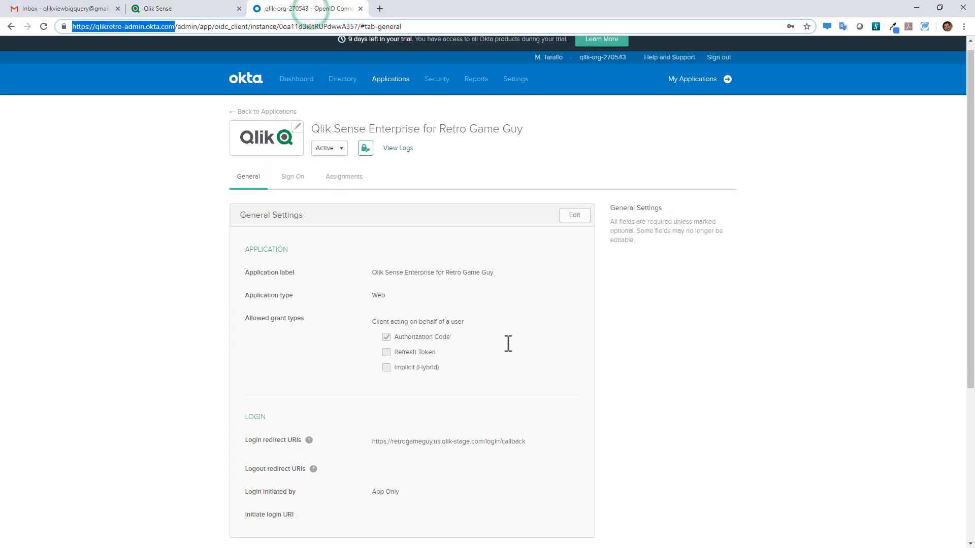
{"action": "scroll", "coordinate": [508, 344], "scroll_direction": "down", "scroll_amount": 4}
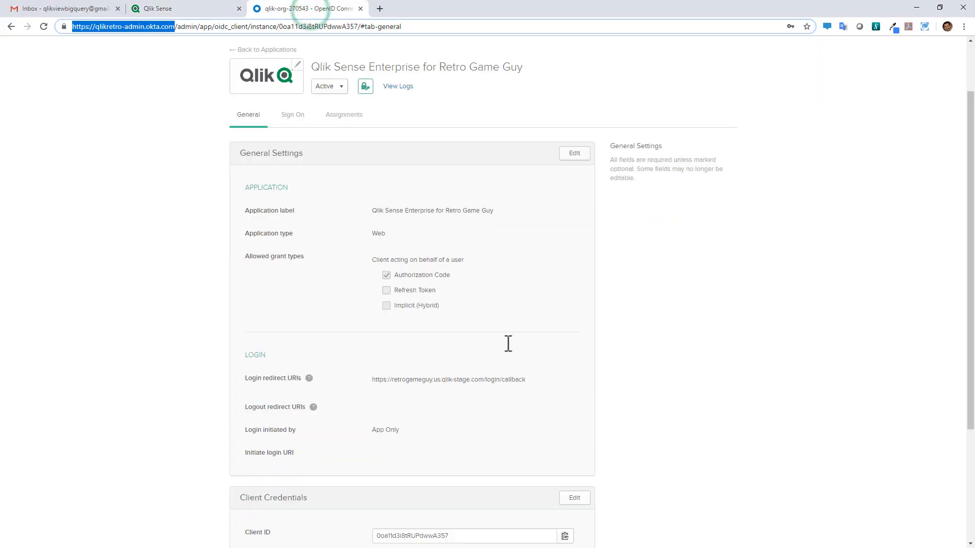
{"action": "left_click", "coordinate": [566, 404]}
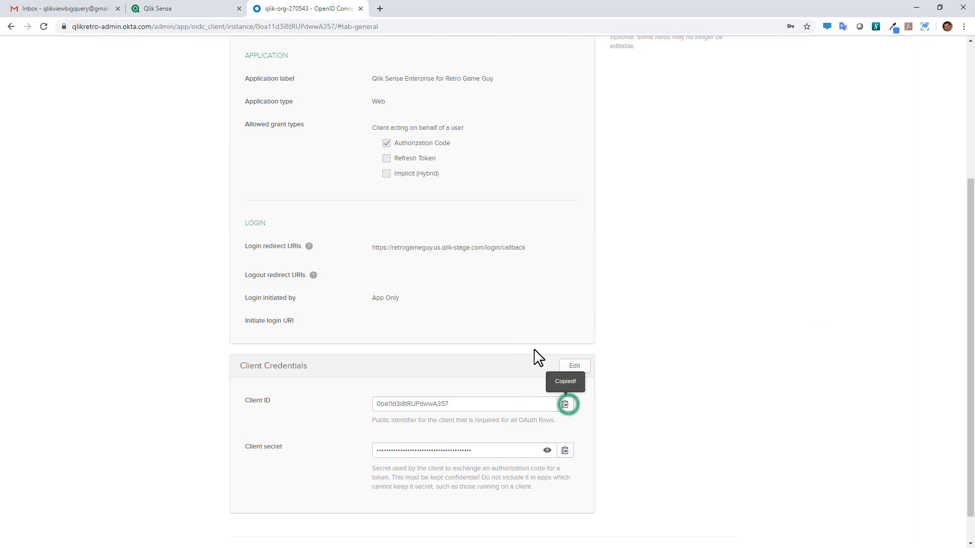
{"action": "left_click", "coordinate": [191, 8]}
{"action": "key", "text": "ctrl+v"}
Copy the client secret from the Okta application into the Client secret of the Qlik Sense identity provider configuration
{"action": "left_click", "coordinate": [325, 9]}
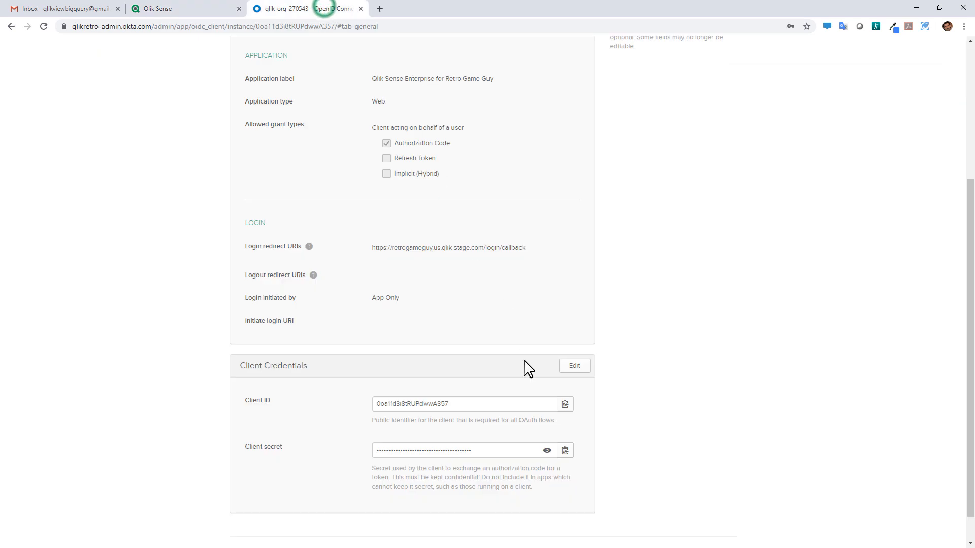
{"action": "left_click", "coordinate": [565, 450]}
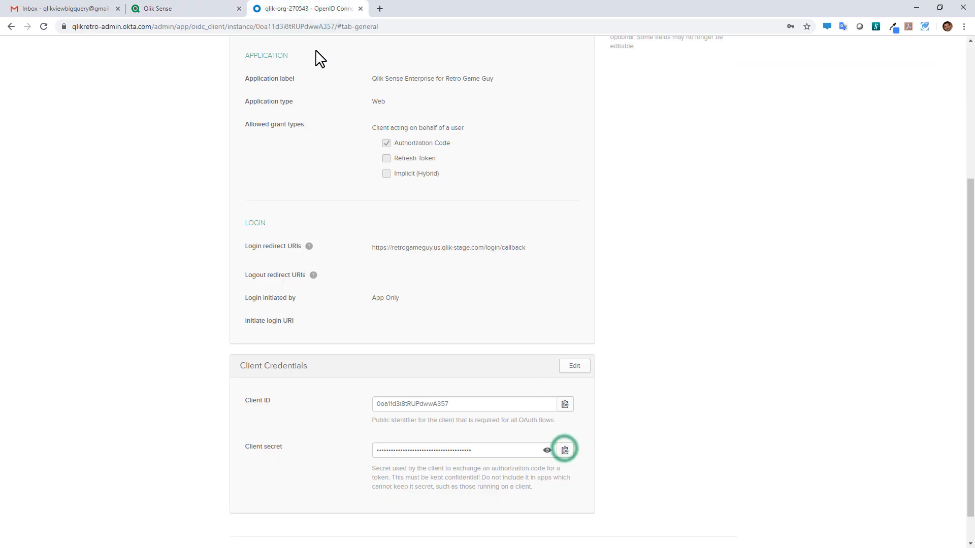
{"action": "left_click", "coordinate": [210, 11]}
{"action": "left_click", "coordinate": [756, 386]}
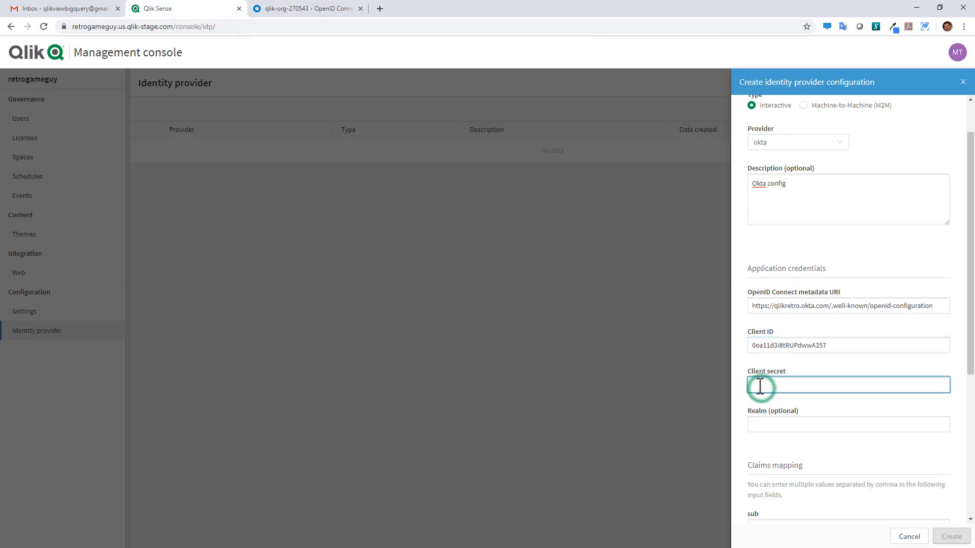
{"action": "key", "text": "ctrl+v"}
Set the realm to okta and check the claims mapping of the identity provider configuration
{"action": "left_click", "coordinate": [771, 428]}
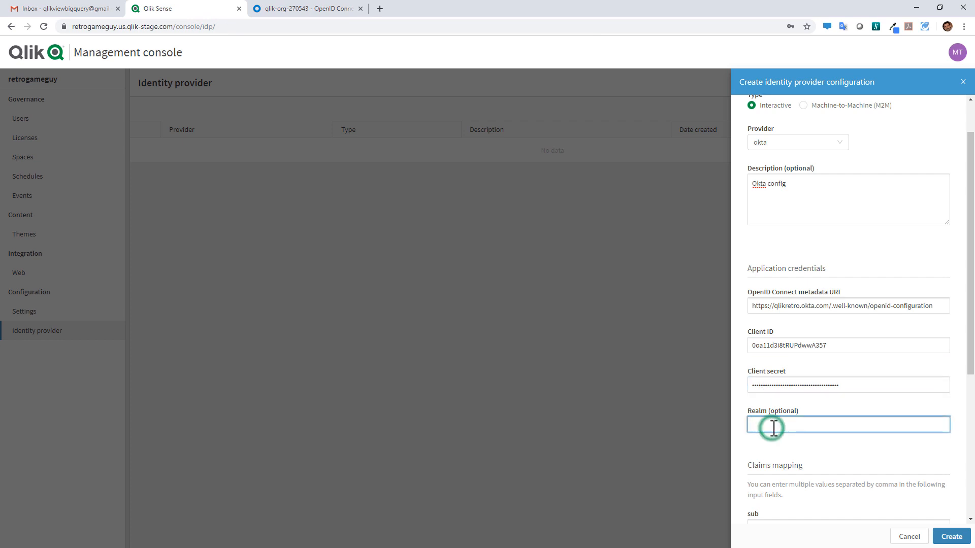
{"action": "type", "text": "okta"}
{"action": "scroll", "coordinate": [797, 245], "scroll_direction": "down", "scroll_amount": 4}
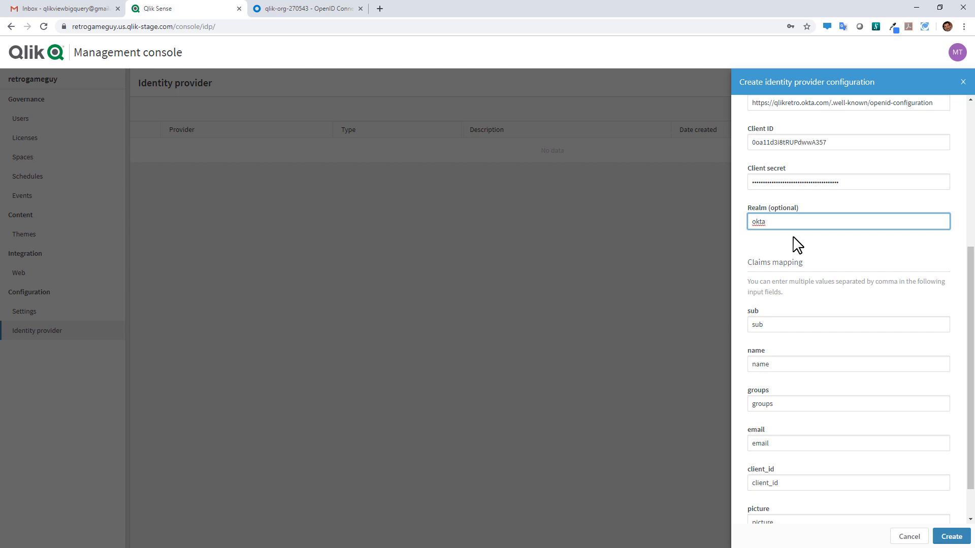
{"action": "scroll", "coordinate": [811, 320], "scroll_direction": "down", "scroll_amount": 1}
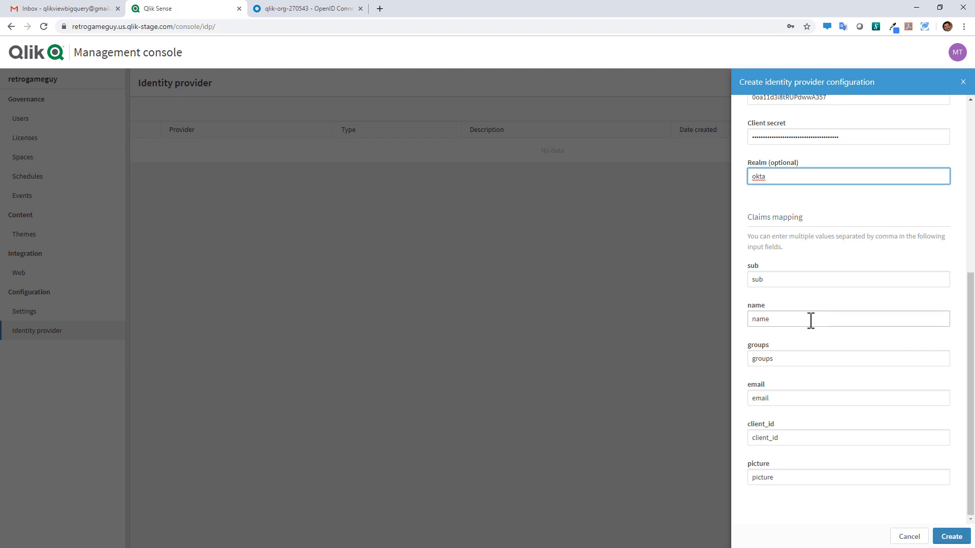
{"action": "scroll", "coordinate": [811, 321], "scroll_direction": "up", "scroll_amount": 6}
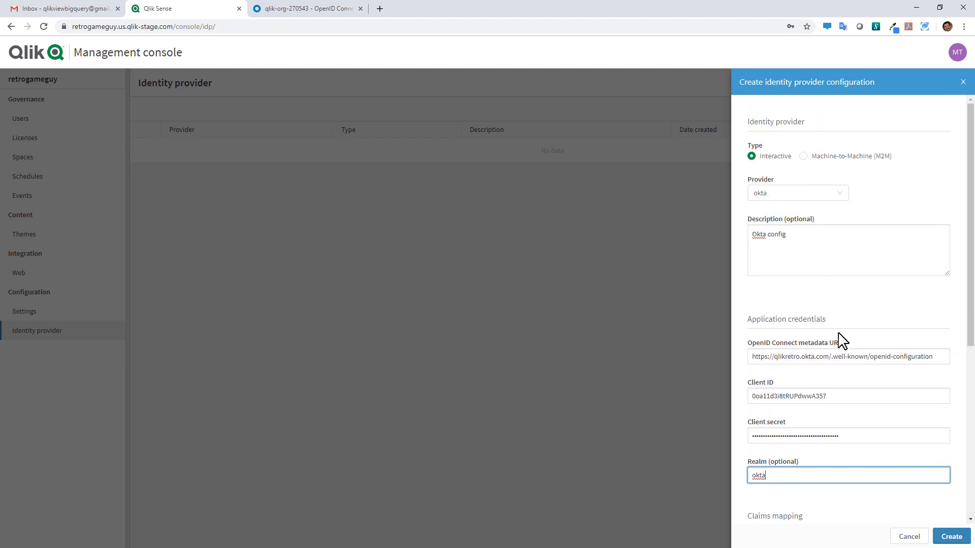
Create and save the interactive identity provider configuration, and return to the Management console from the validation page
{"action": "left_click", "coordinate": [951, 536]}
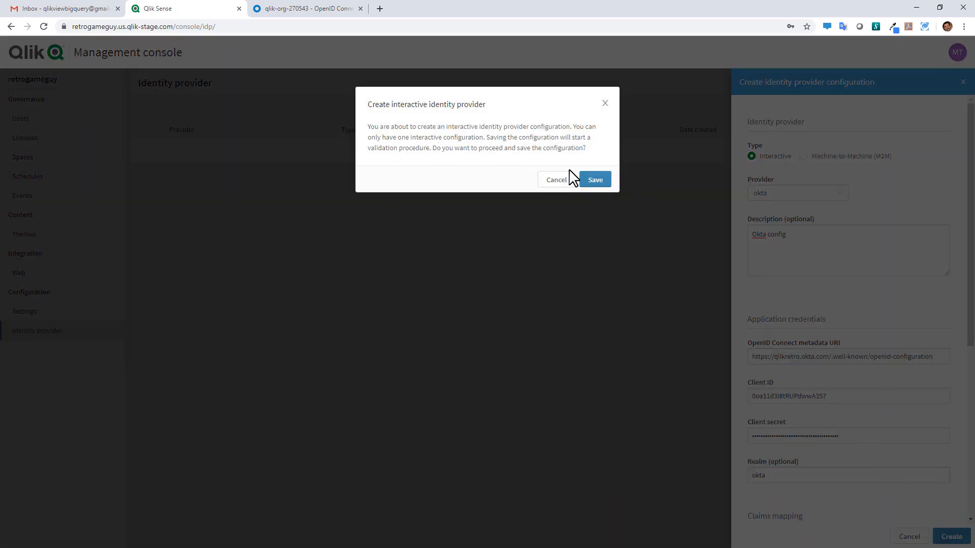
{"action": "left_click", "coordinate": [593, 186]}
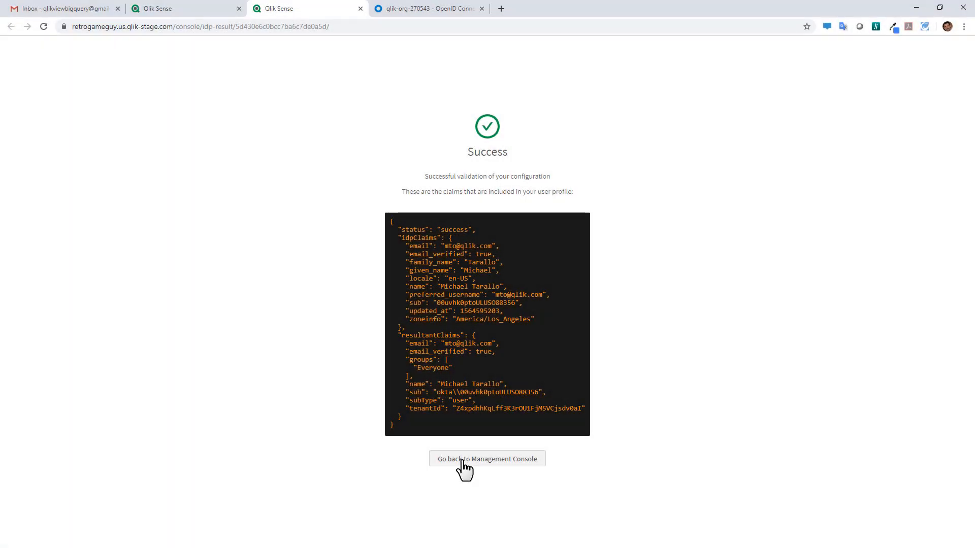
{"action": "left_click", "coordinate": [463, 461]}
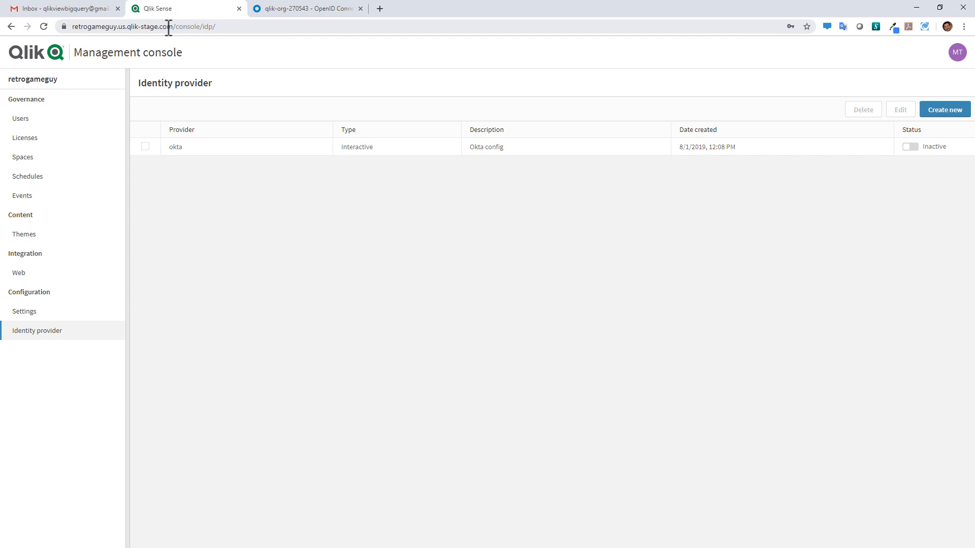
{"action": "left_click_drag", "start_coordinate": [172, 26], "coordinate": [56, 32]}
{"action": "key", "text": "ctrl+c"}
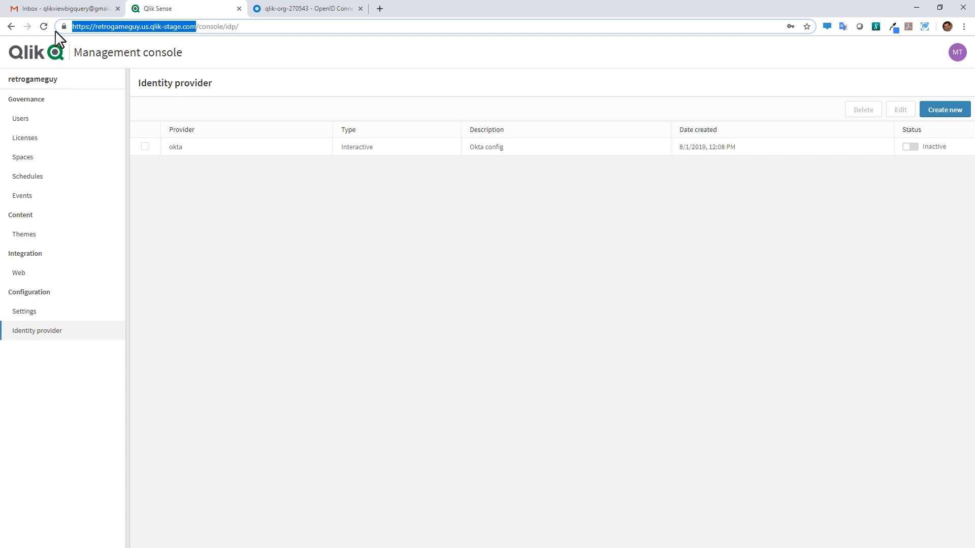
{"action": "left_click", "coordinate": [283, 11]}
{"action": "scroll", "coordinate": [519, 303], "scroll_direction": "up", "scroll_amount": 2}
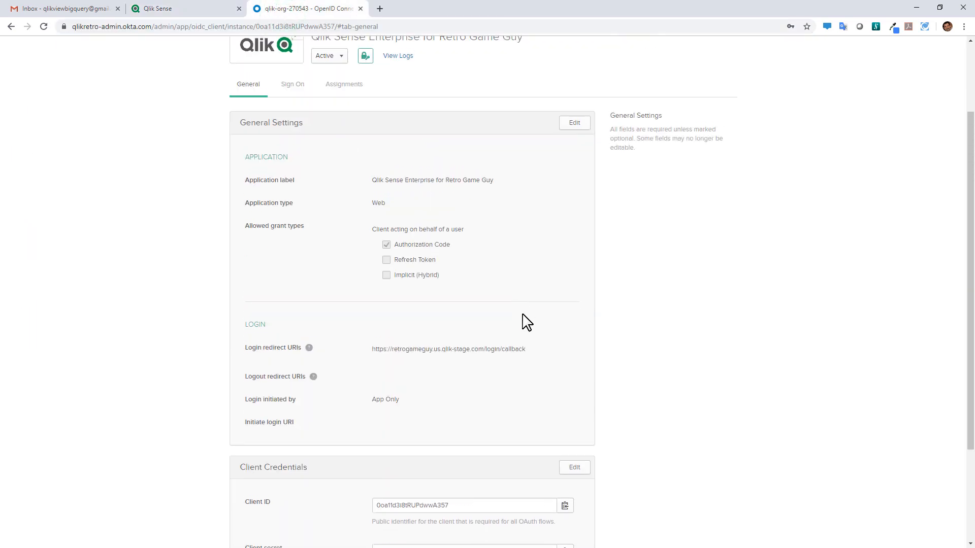
{"action": "scroll", "coordinate": [523, 309], "scroll_direction": "up", "scroll_amount": 2}
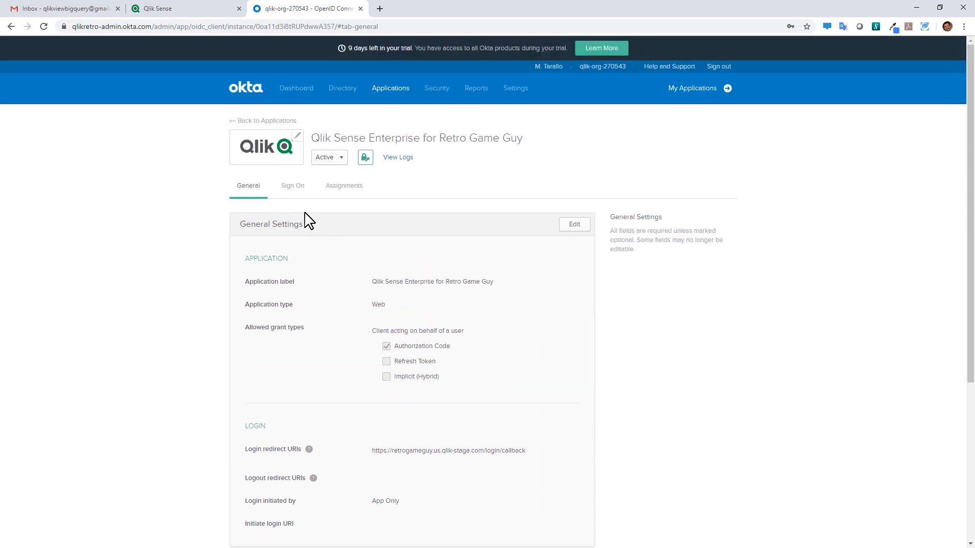
{"action": "left_click", "coordinate": [568, 227]}
{"action": "scroll", "coordinate": [545, 251], "scroll_direction": "down", "scroll_amount": 2}
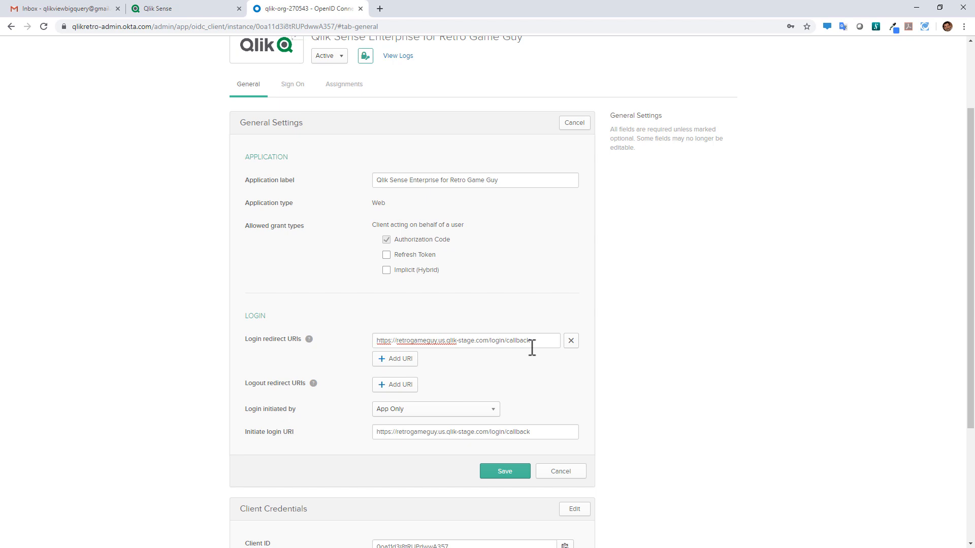
{"action": "left_click", "coordinate": [513, 474]}
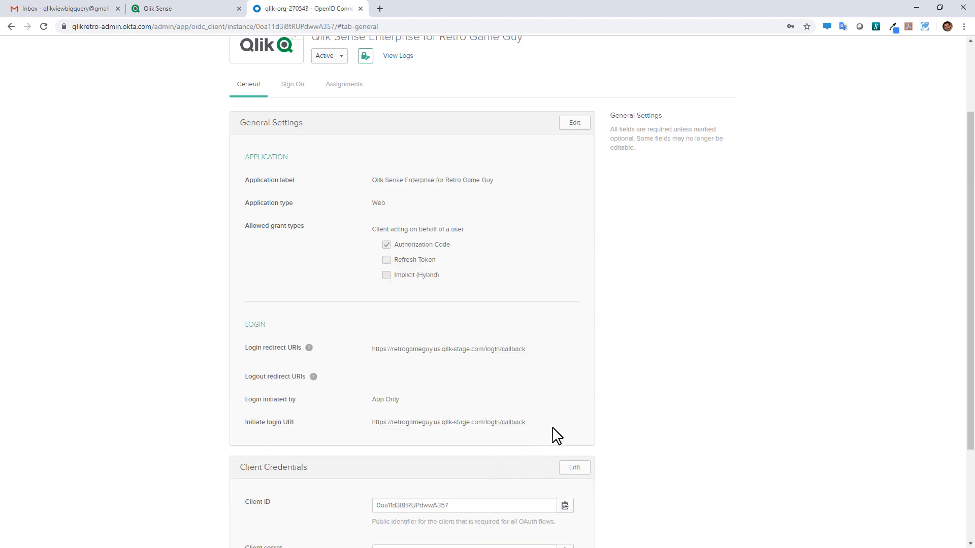
Examine the Okta application's sign-on settings, its assigned people and the people available for assignment, without assigning anyone
{"action": "scroll", "coordinate": [544, 440], "scroll_direction": "up", "scroll_amount": 2}
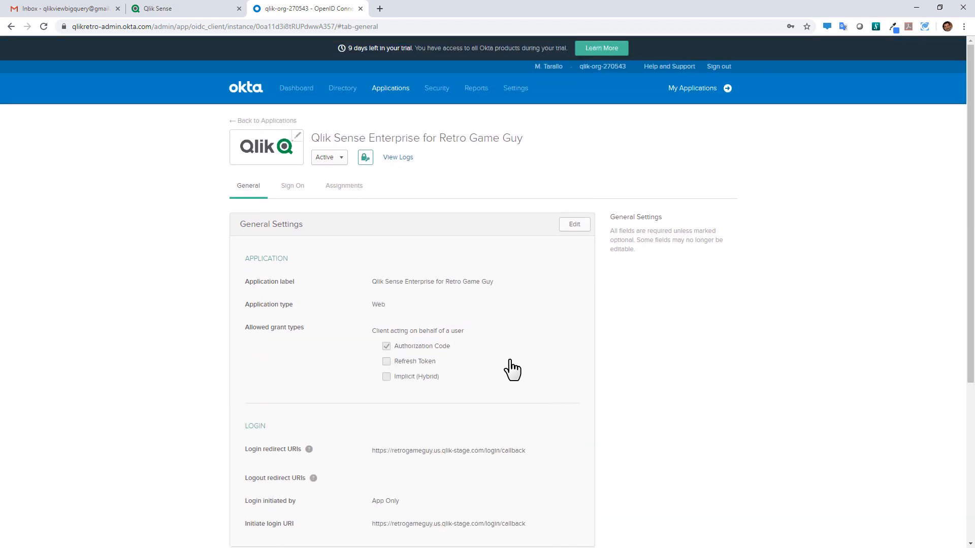
{"action": "left_click", "coordinate": [297, 190]}
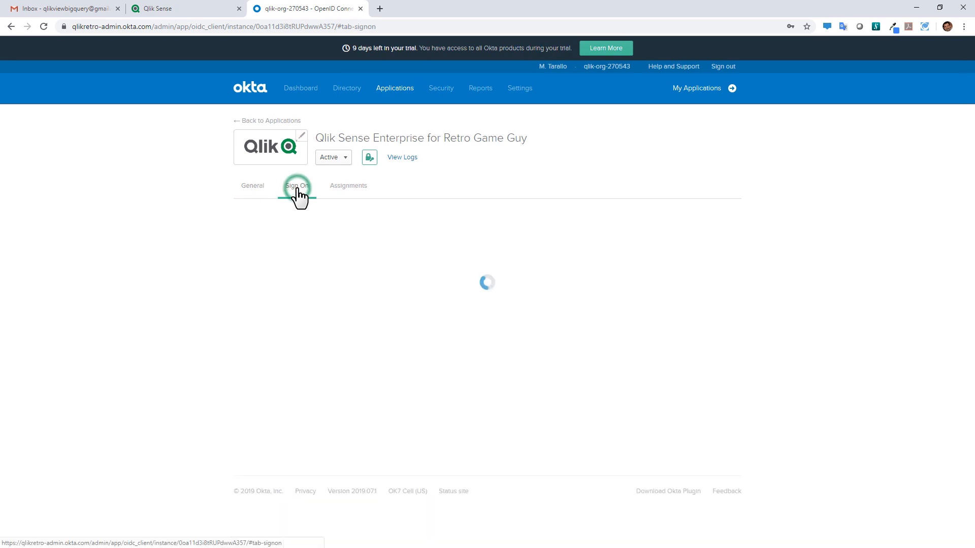
{"action": "left_click", "coordinate": [333, 190]}
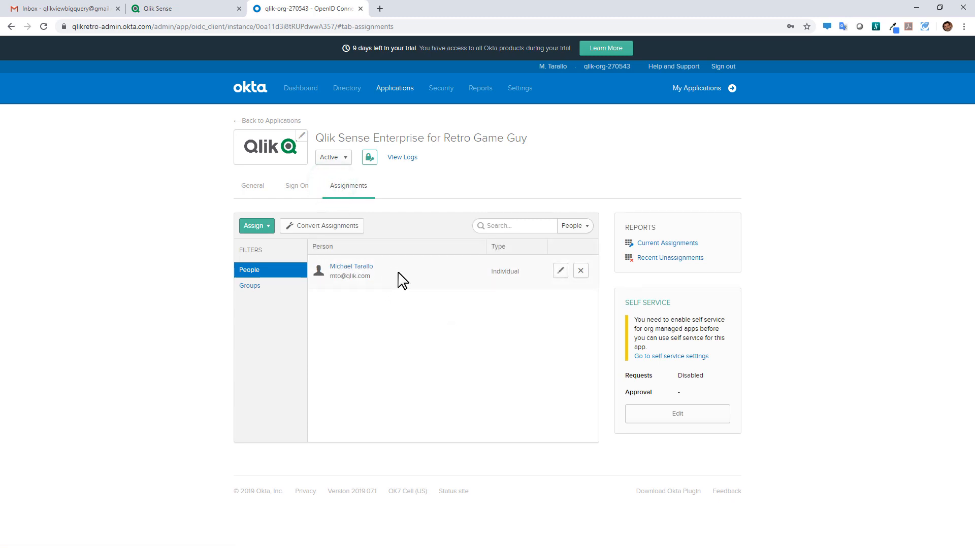
{"action": "left_click", "coordinate": [268, 234]}
{"action": "left_click", "coordinate": [275, 246]}
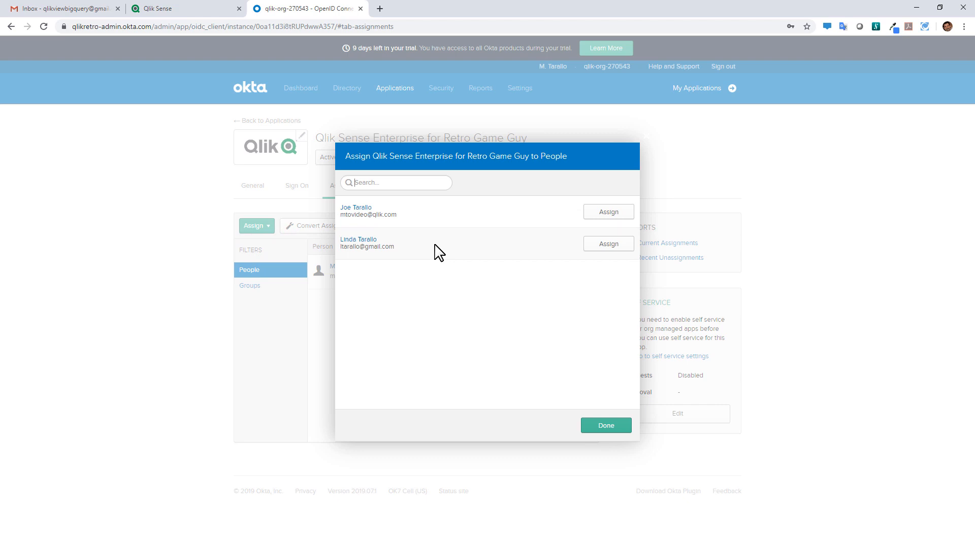
{"action": "left_click", "coordinate": [608, 430]}
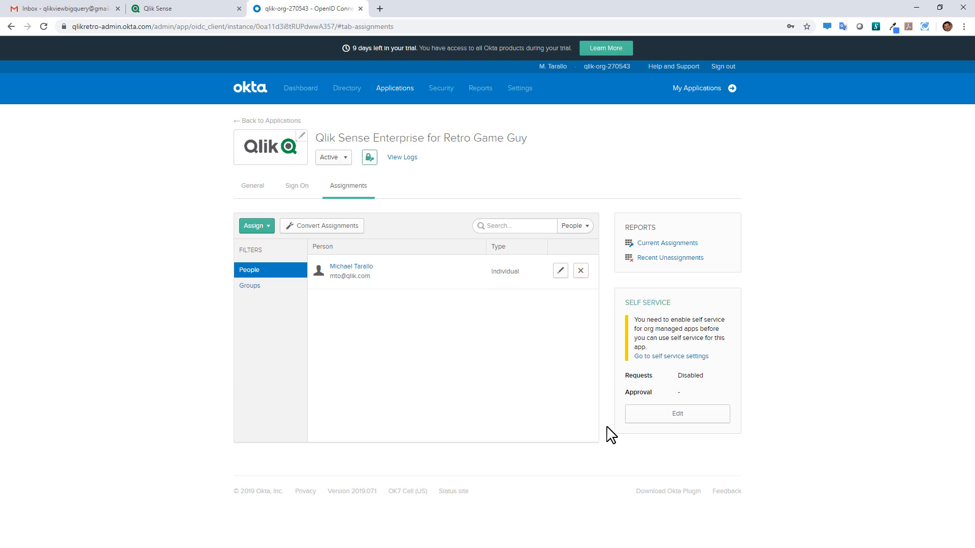
Return to the Qlik Sense Management console and activate the okta interactive identity provider
{"action": "left_click", "coordinate": [195, 10]}
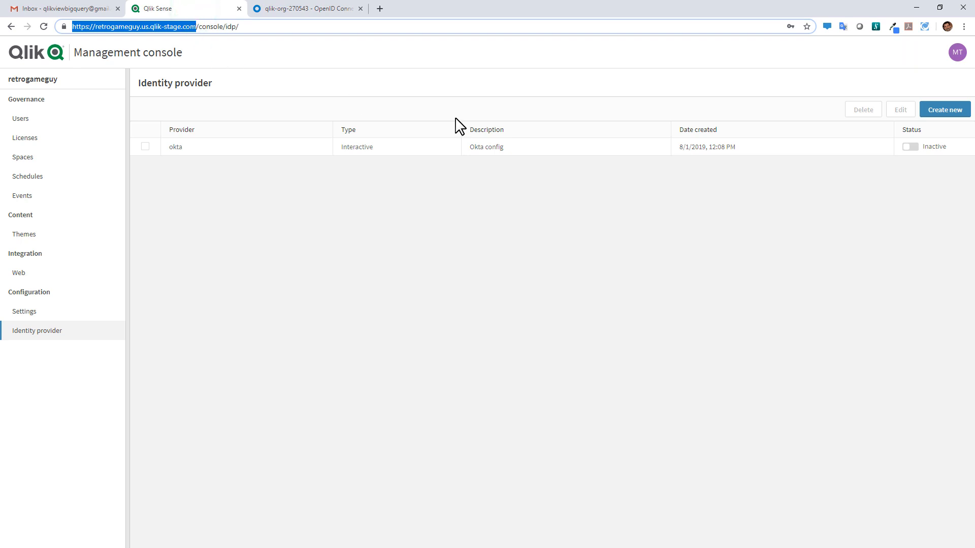
{"action": "left_click", "coordinate": [910, 147]}
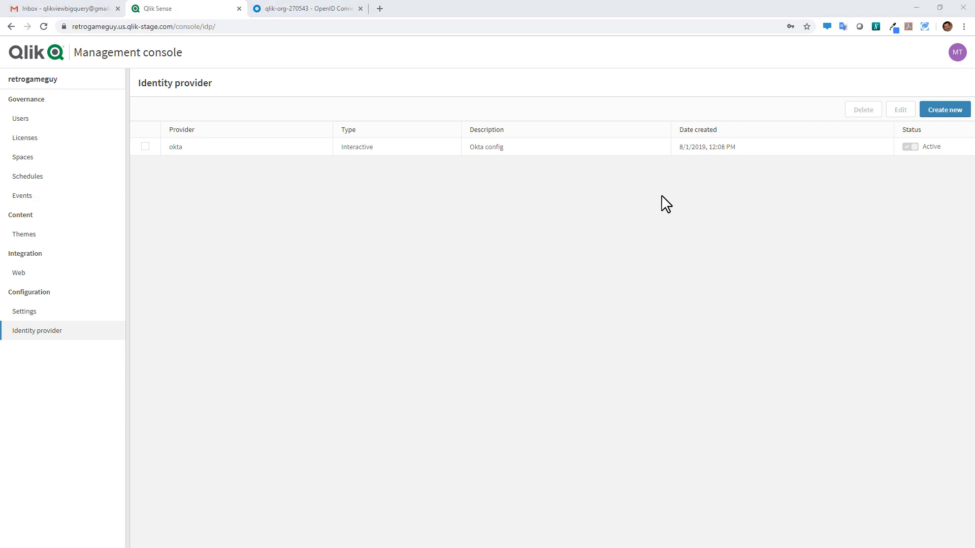
{"action": "left_click", "coordinate": [963, 27]}
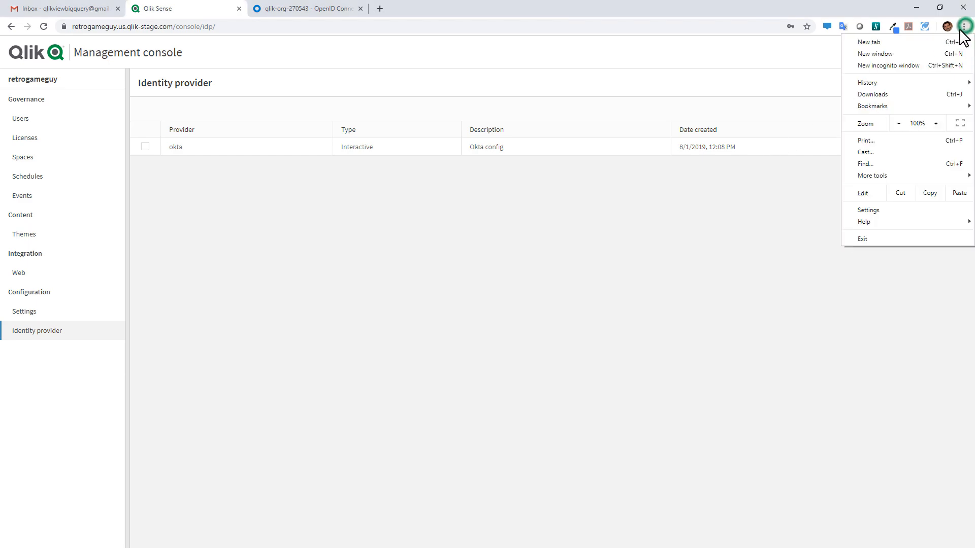
{"action": "left_click", "coordinate": [922, 65]}
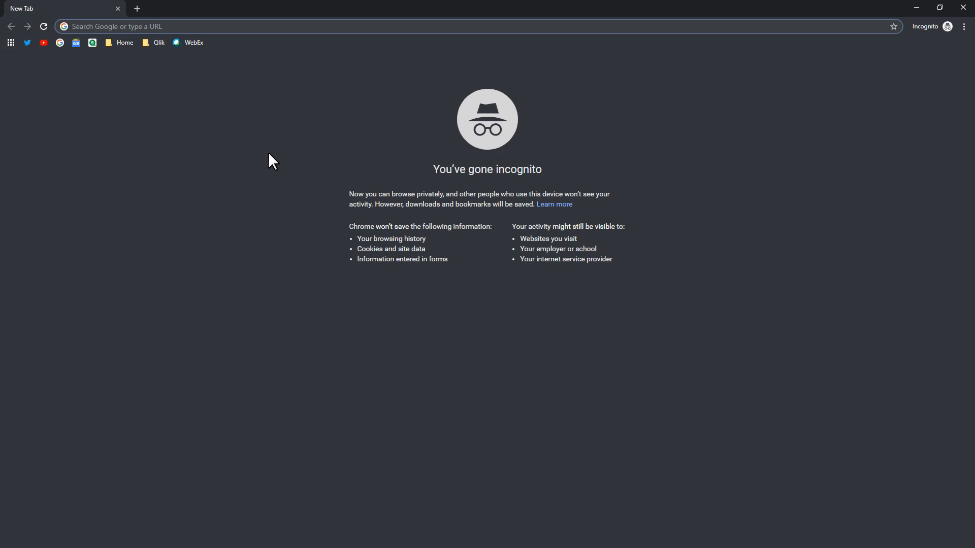
{"action": "key", "text": "ctrl+v"}
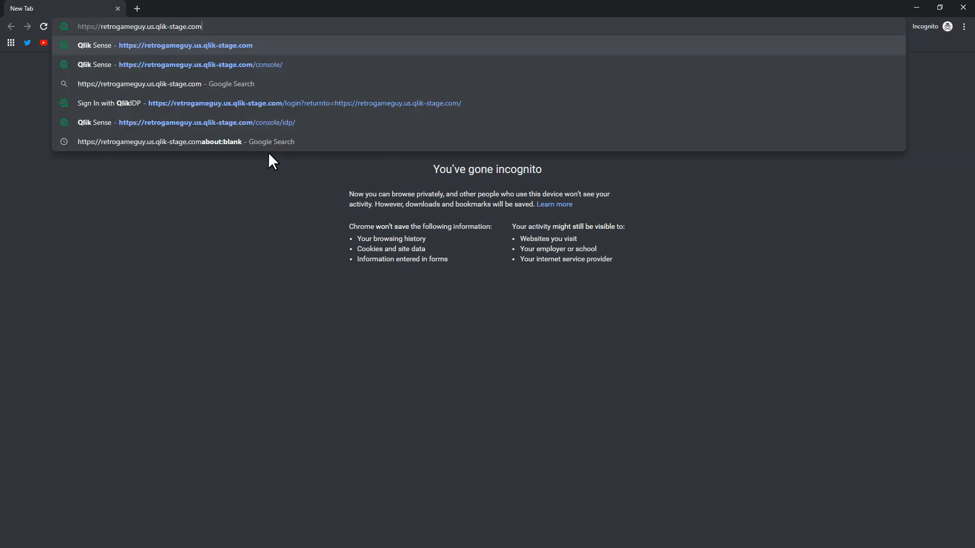
{"action": "key", "text": "Return"}
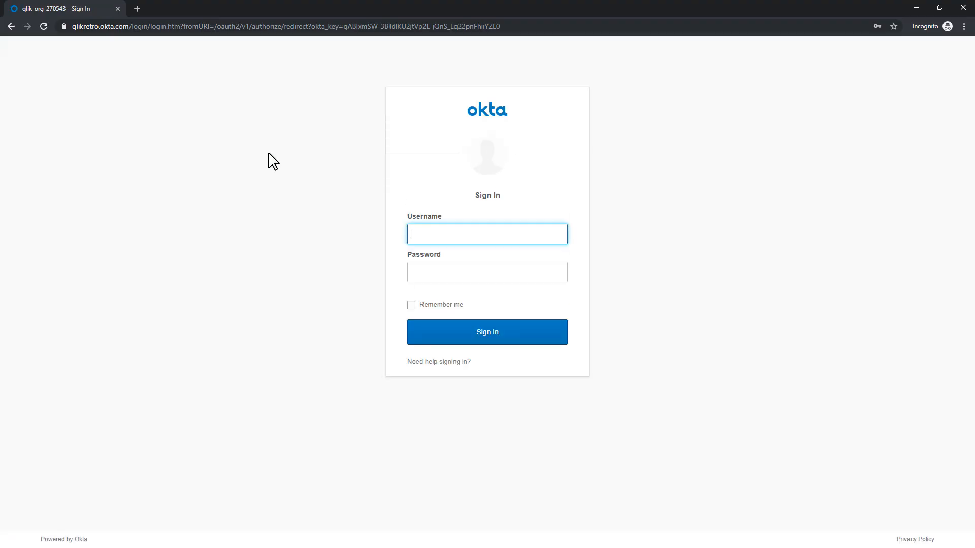
Sign in through Okta with the assigned user's saved username and password, and view the tenant's Explore page before returning to Home
{"action": "left_click", "coordinate": [441, 232]}
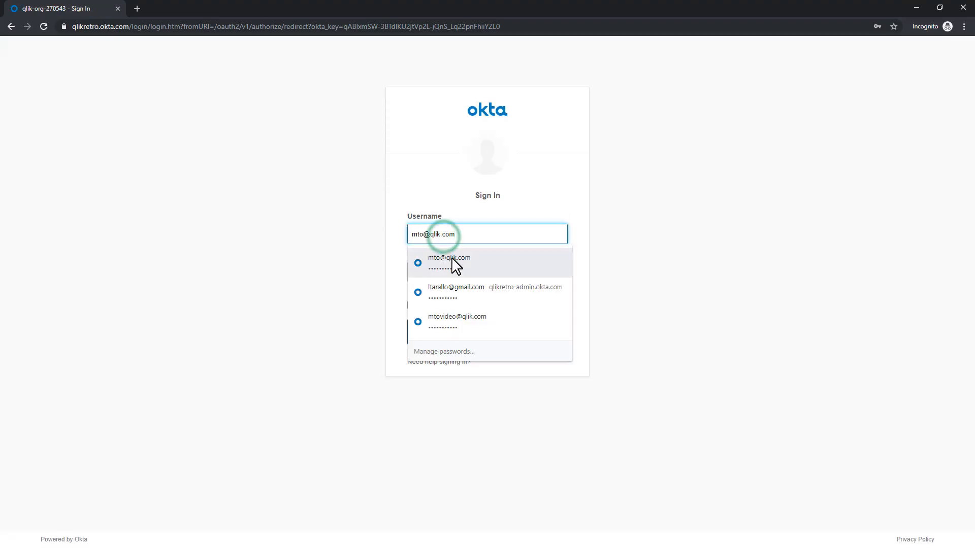
{"action": "left_click", "coordinate": [452, 260]}
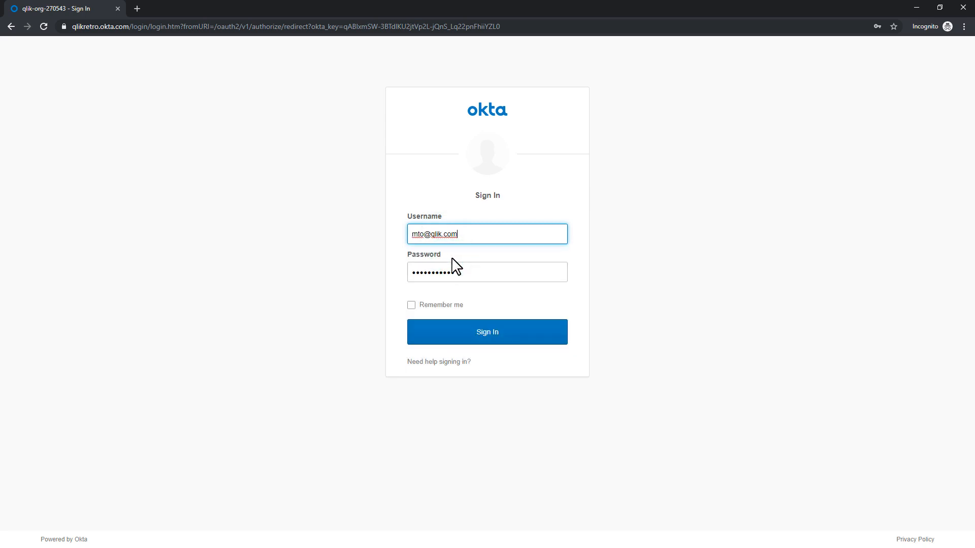
{"action": "left_click", "coordinate": [506, 336]}
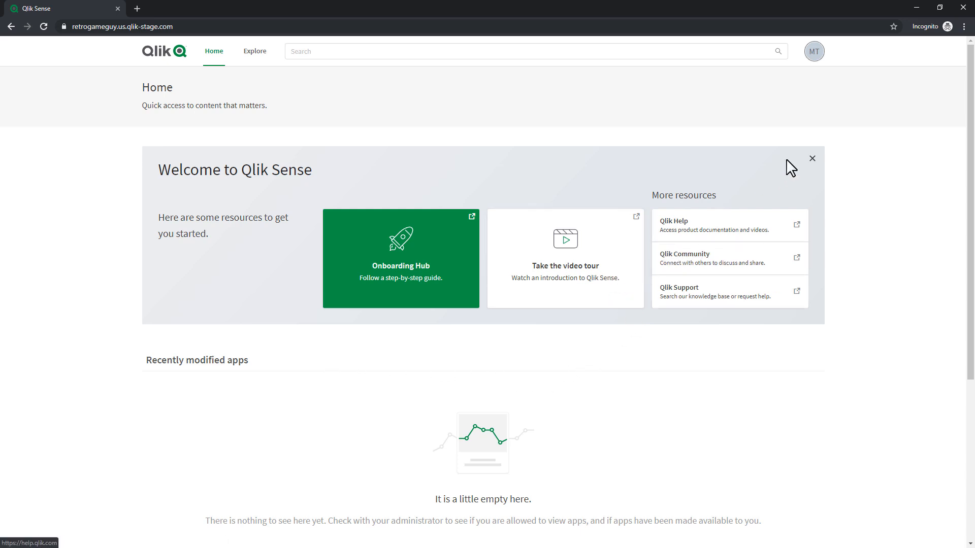
{"action": "left_click", "coordinate": [260, 53]}
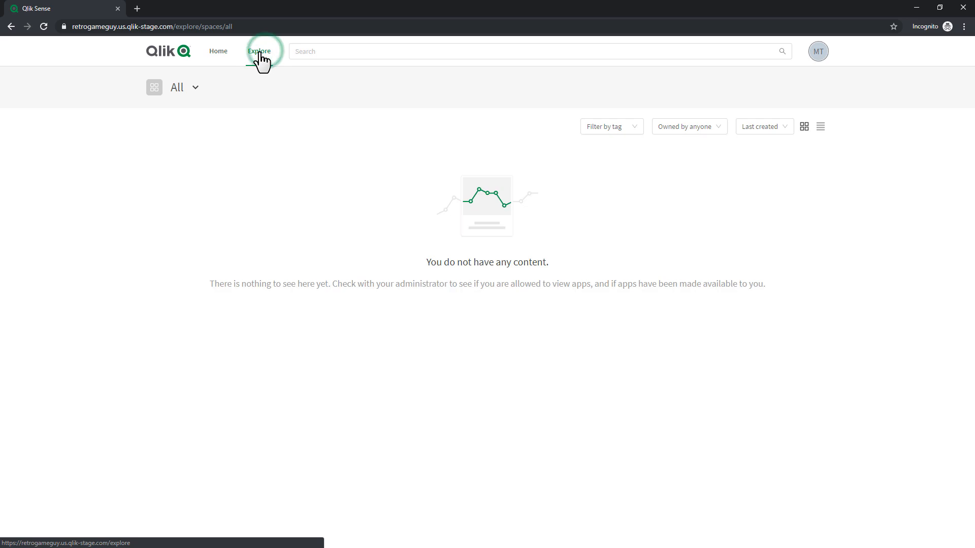
{"action": "left_click", "coordinate": [223, 53]}
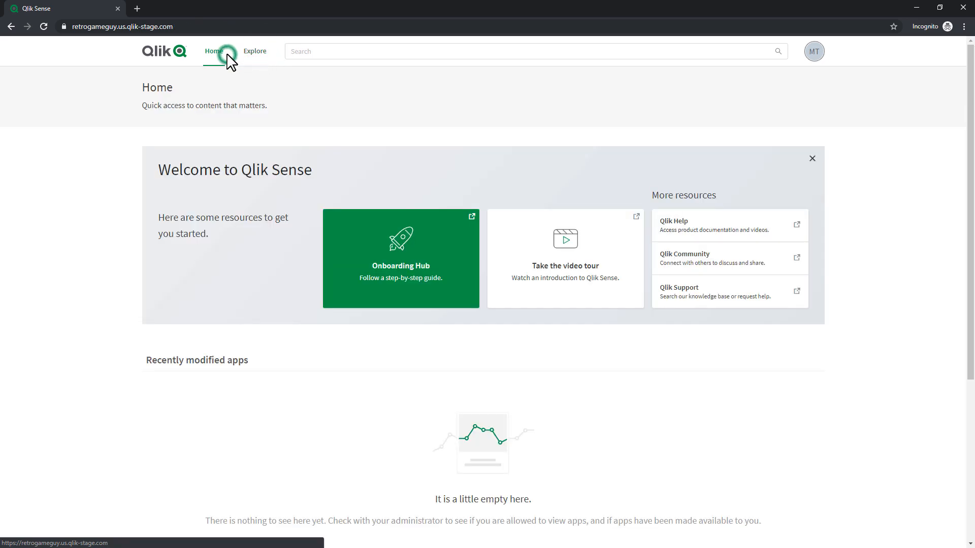